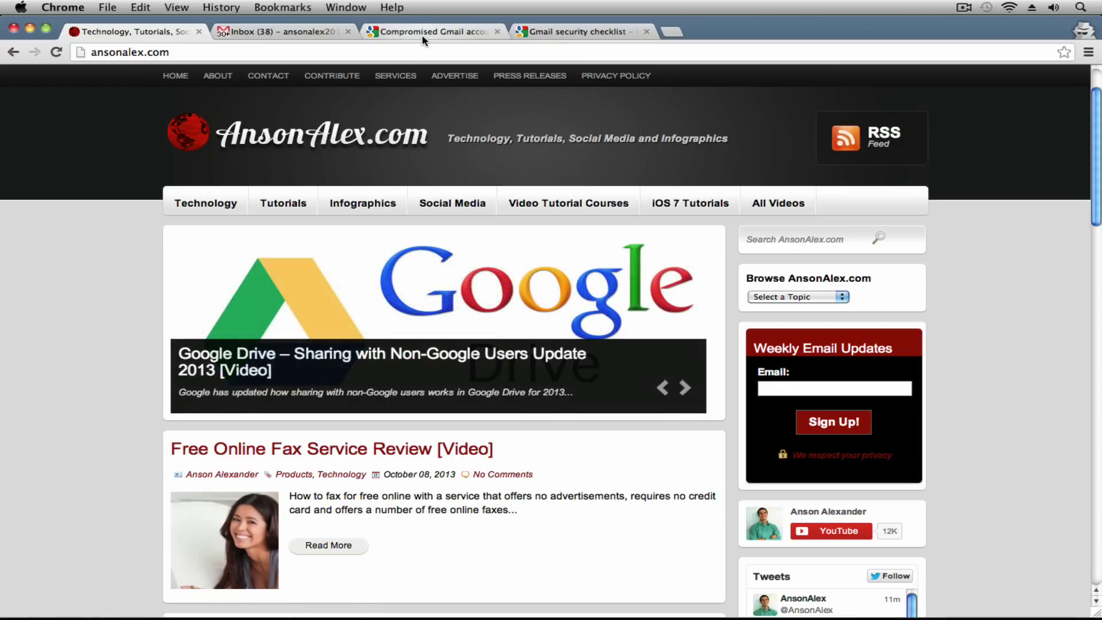
# - Reload the Compromised Gmail account article without its ?hl=en language suffix
pyautogui.click(422, 36)
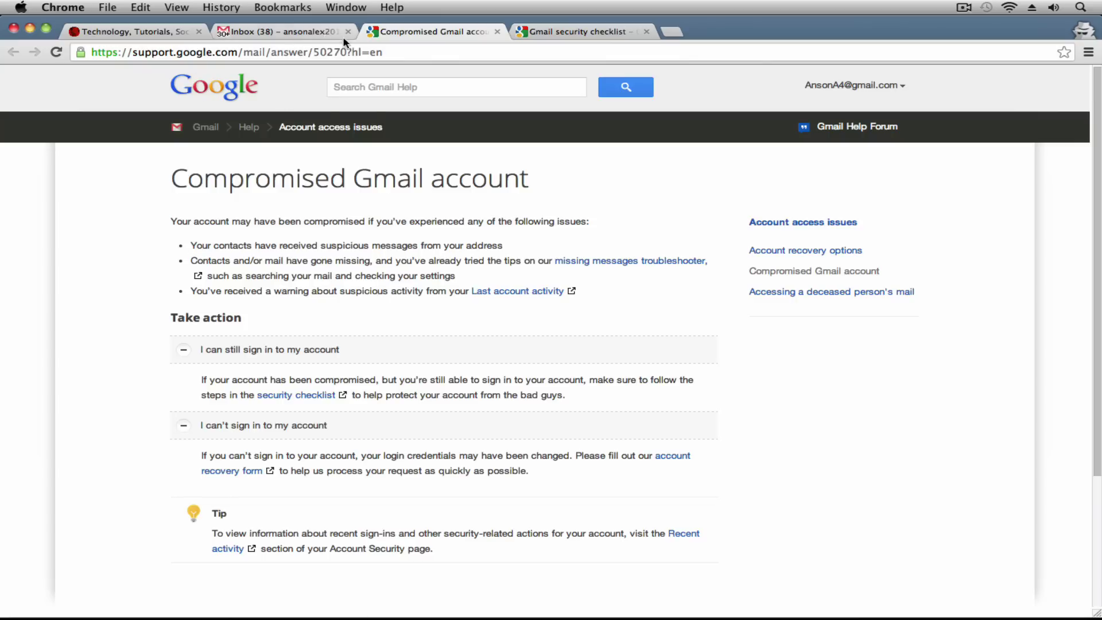
pyautogui.moveTo(347, 52); pyautogui.dragTo(397, 53)
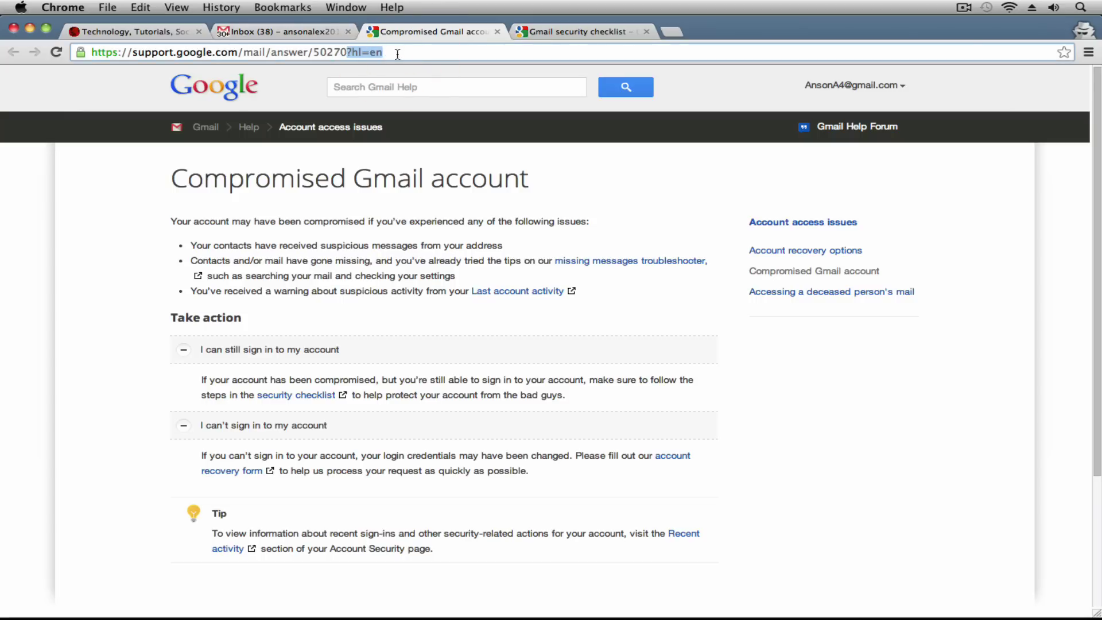
pyautogui.press('BackSpace')
pyautogui.press('Return')
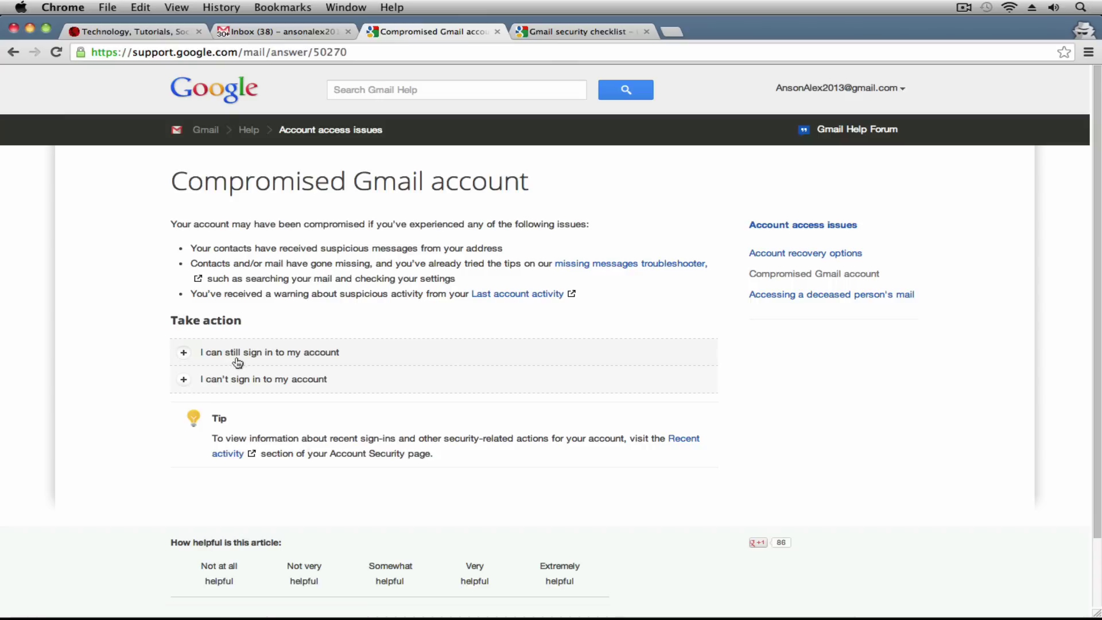
# - Expand 'I can't sign in' and 'I can still sign in', viewing the recovery form in a new tab
pyautogui.click(313, 386)
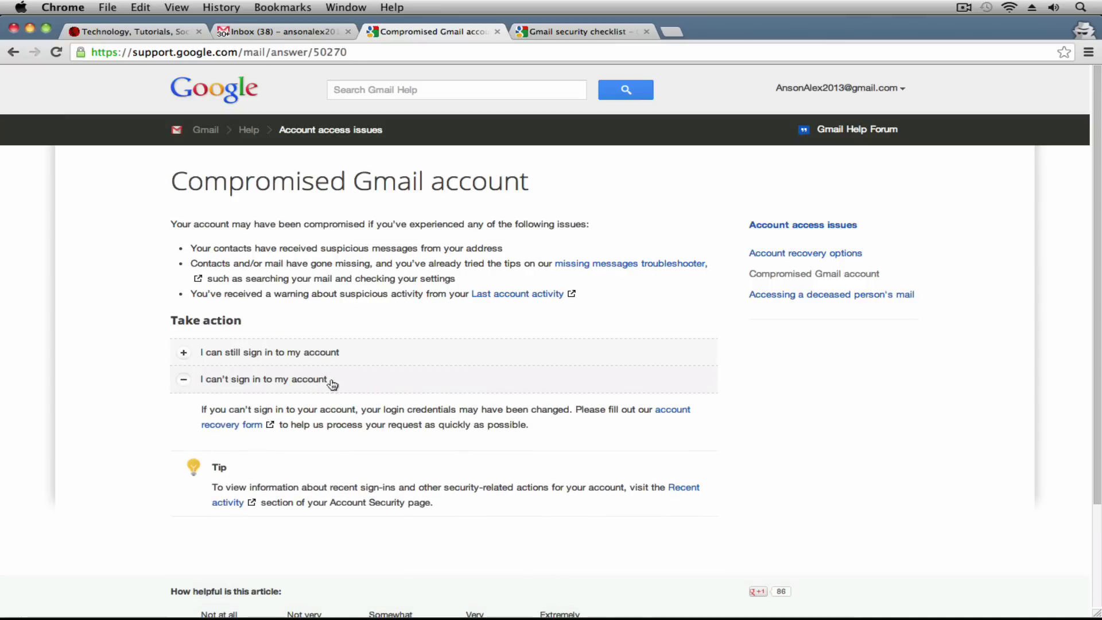
pyautogui.rightClick(232, 429)
pyautogui.click(264, 435)
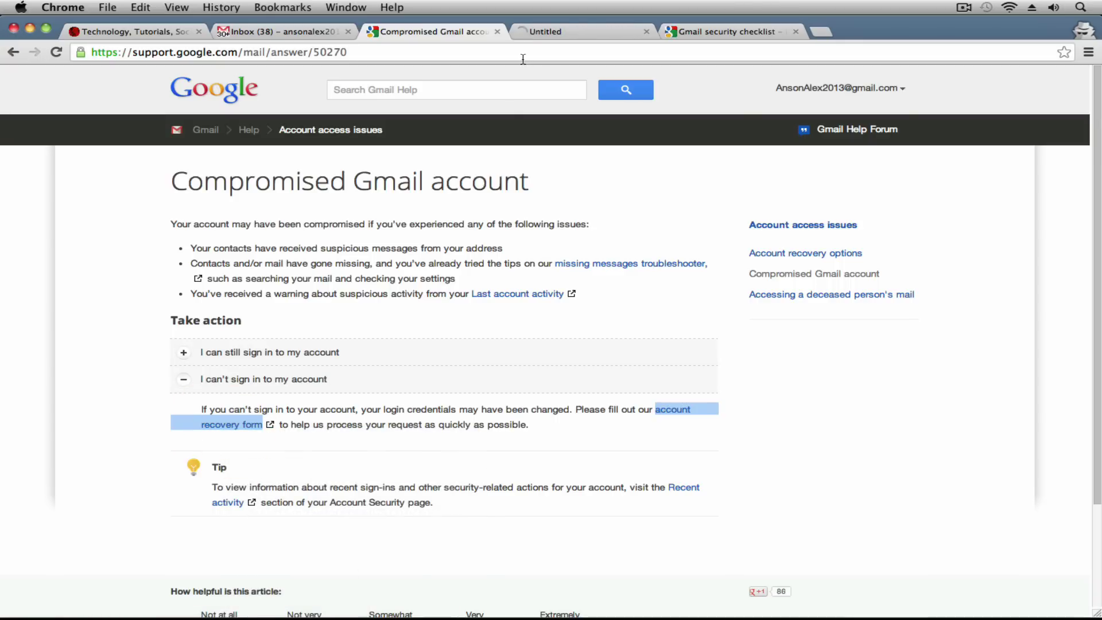
pyautogui.click(537, 32)
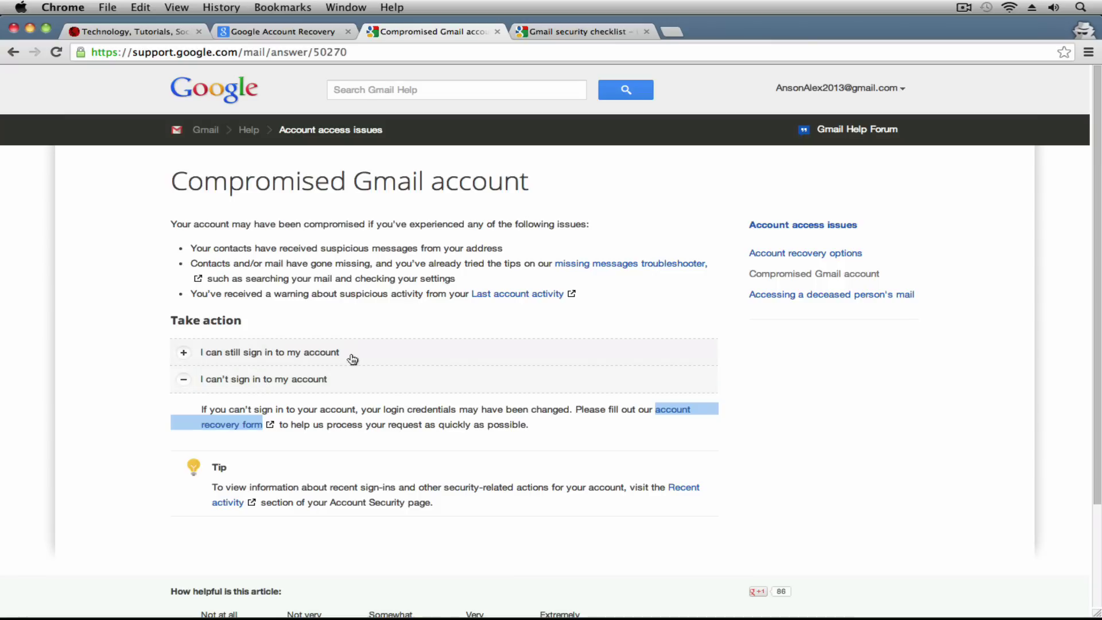
pyautogui.click(326, 354)
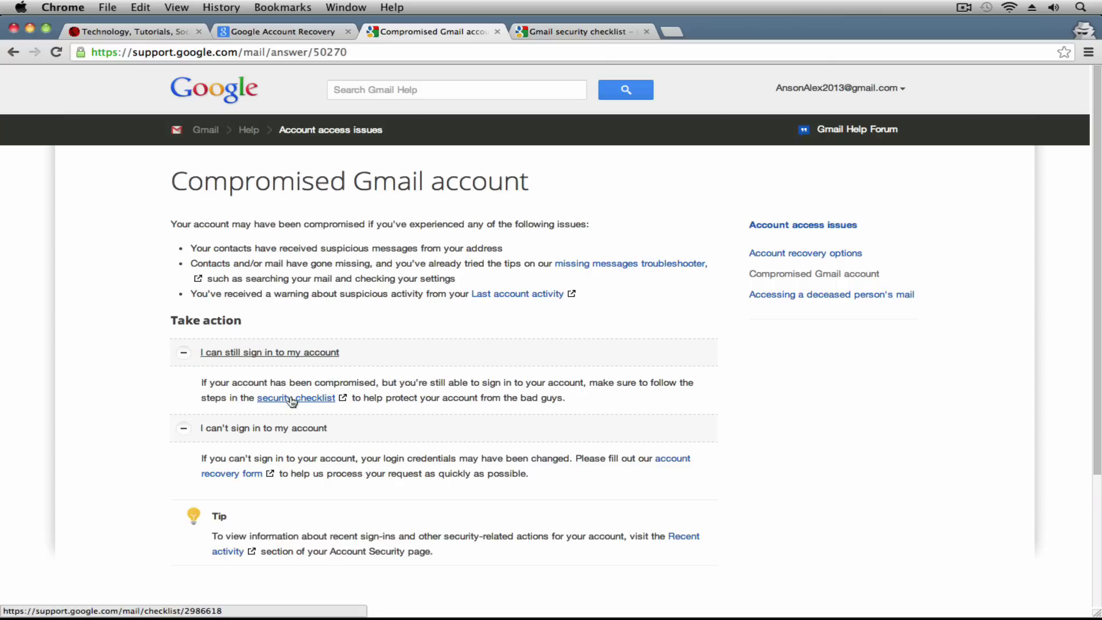
# - Go to the Gmail security checklist tab and read step 1, Secure your password
pyautogui.click(575, 32)
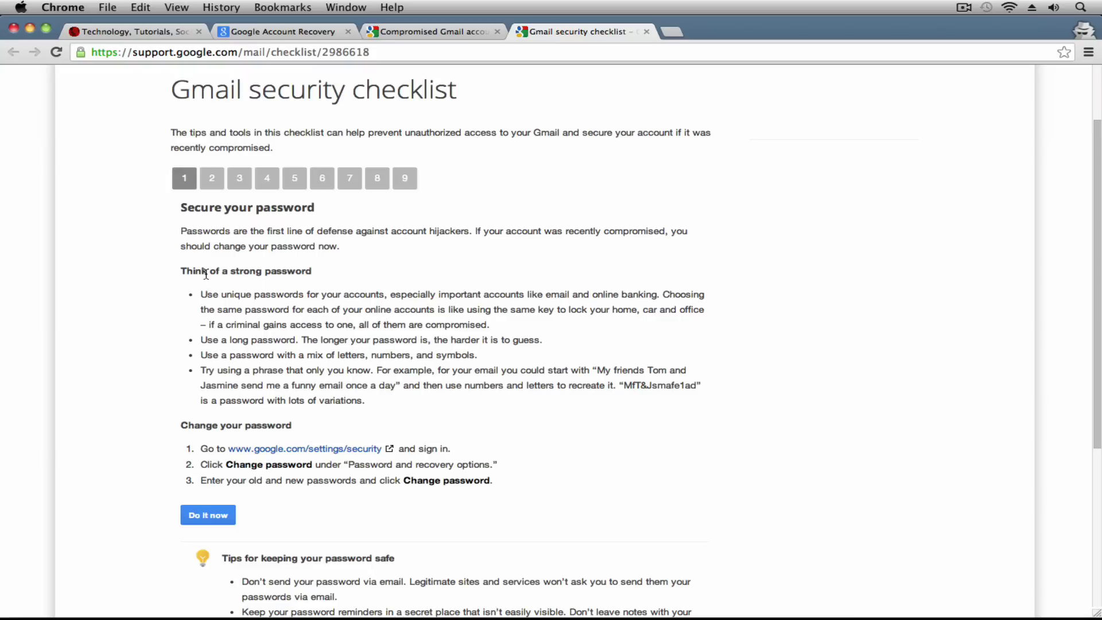
pyautogui.scroll(-3, 197, 353)
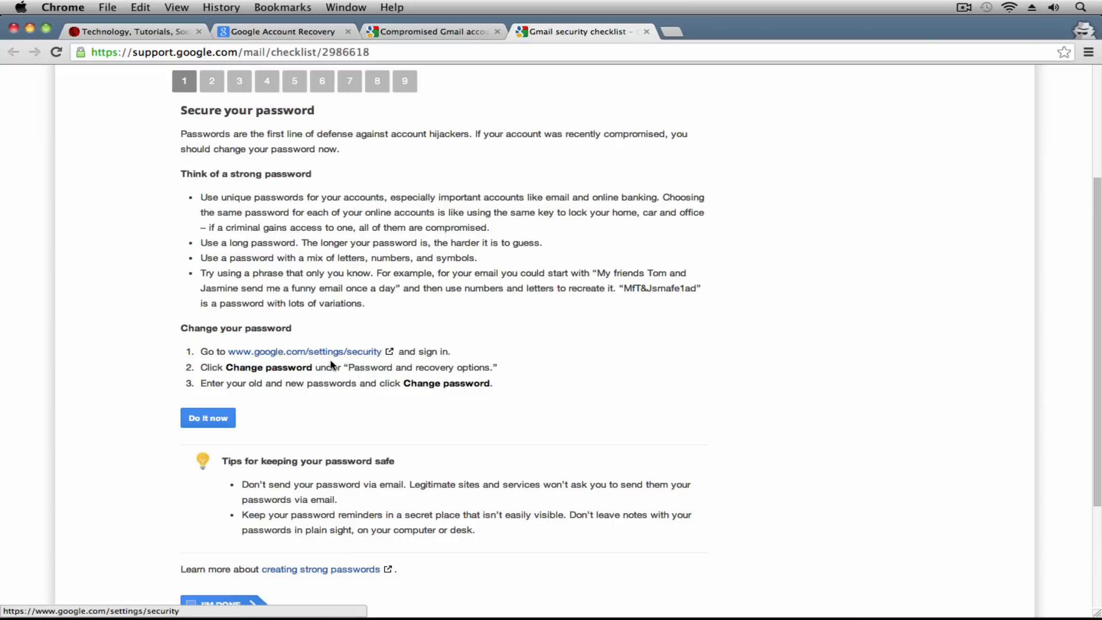
# - Advance the checklist to step 2 and open the recovery form from the Compromised article
pyautogui.click(213, 82)
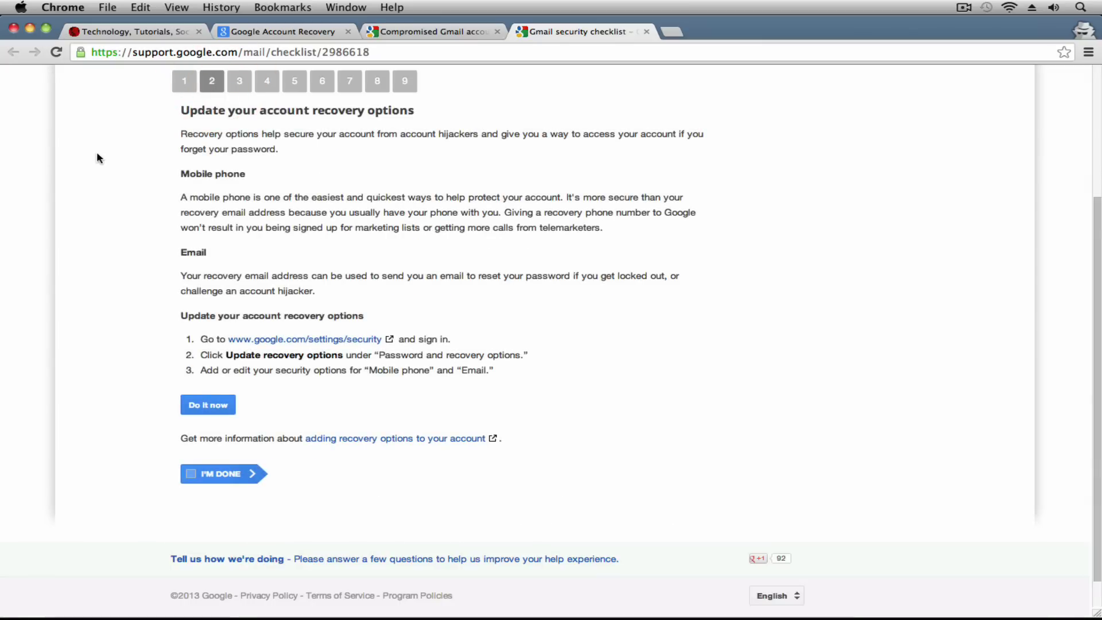
pyautogui.click(411, 31)
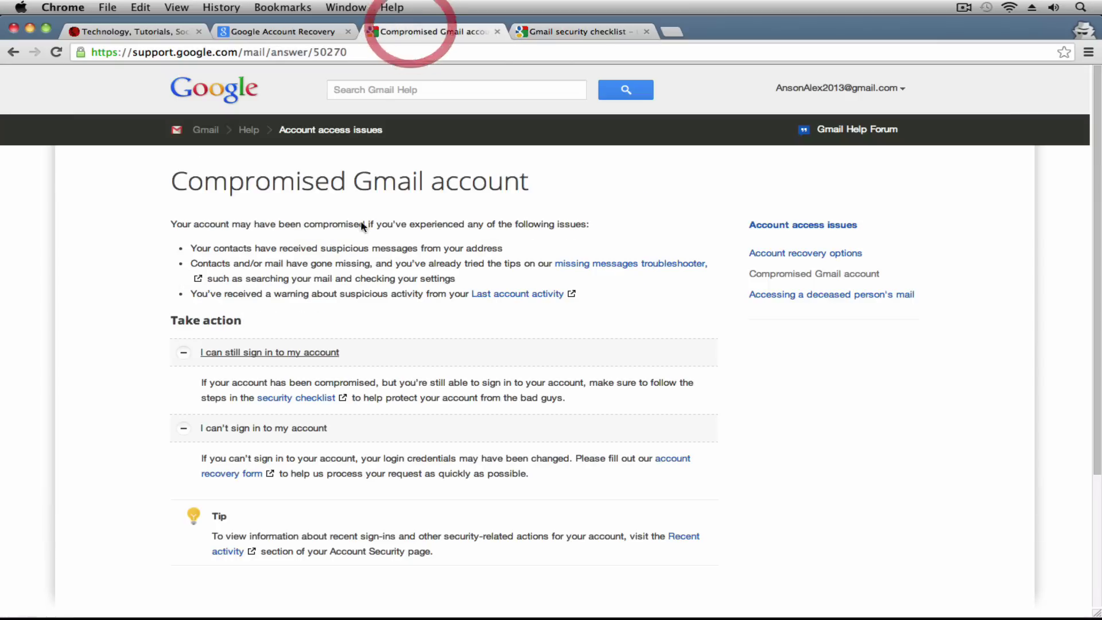
pyautogui.click(258, 473)
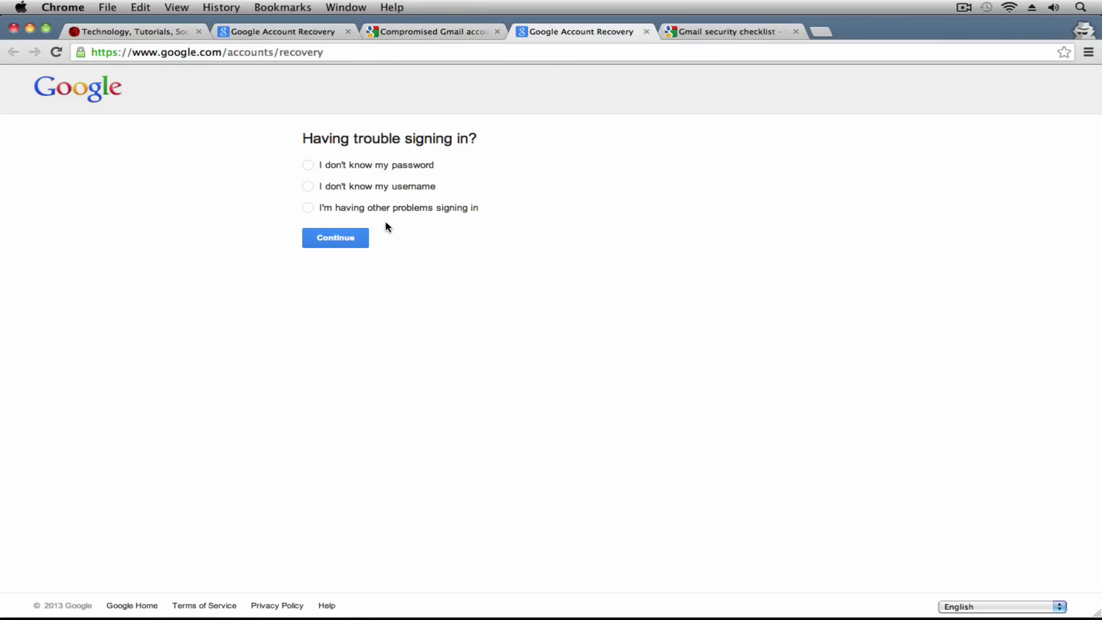
pyautogui.click(445, 38)
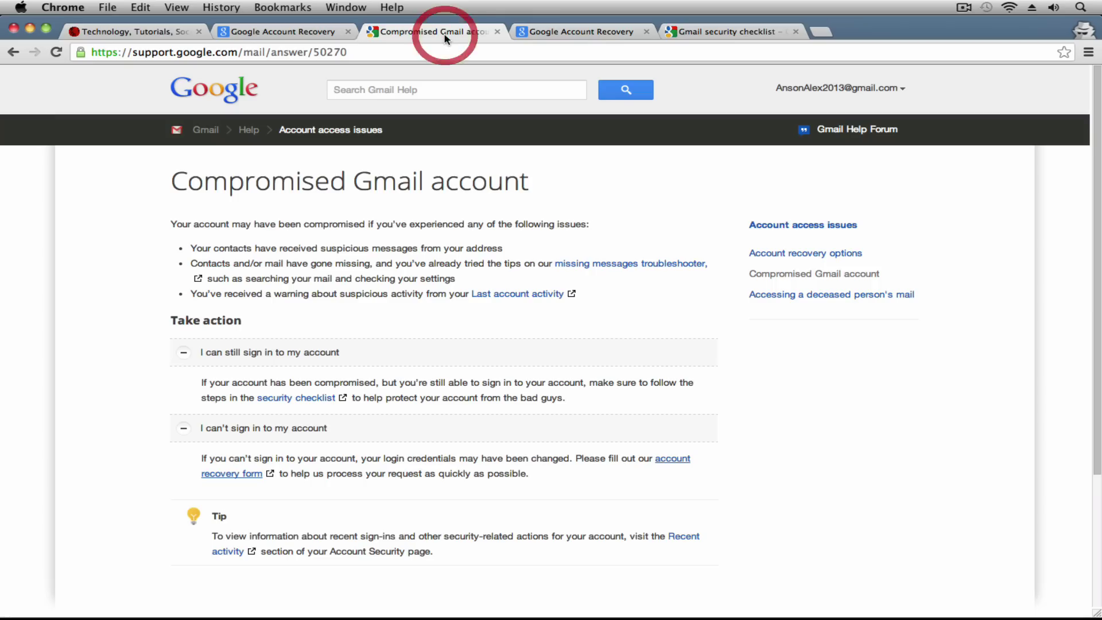
pyautogui.click(703, 33)
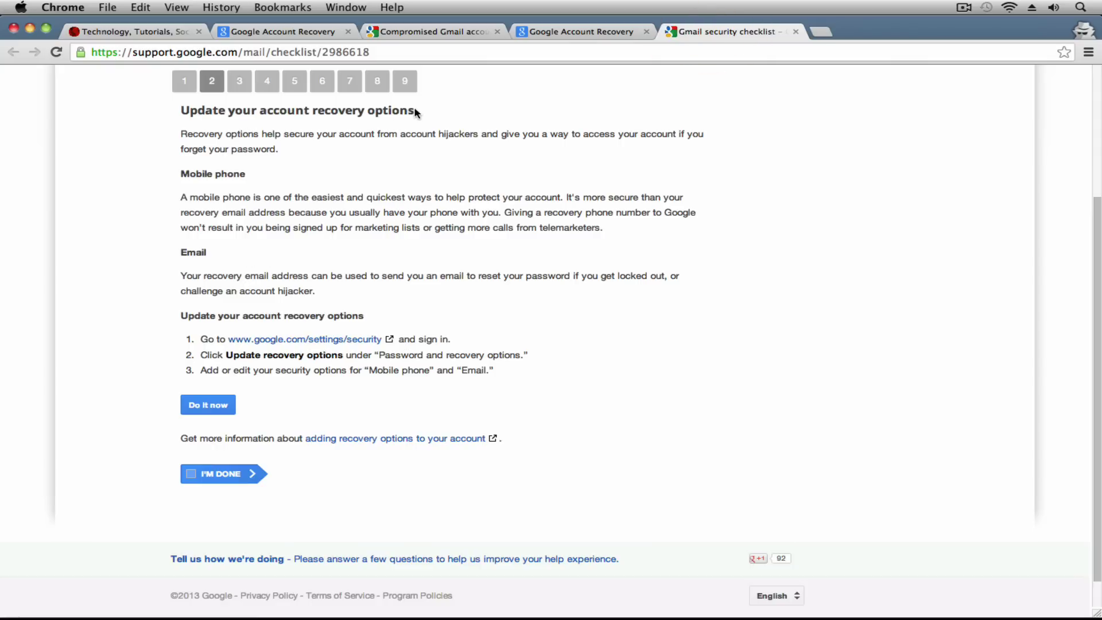
# - Open the security settings link in a new tab and sign in with the saved username
pyautogui.rightClick(300, 343)
pyautogui.click(324, 345)
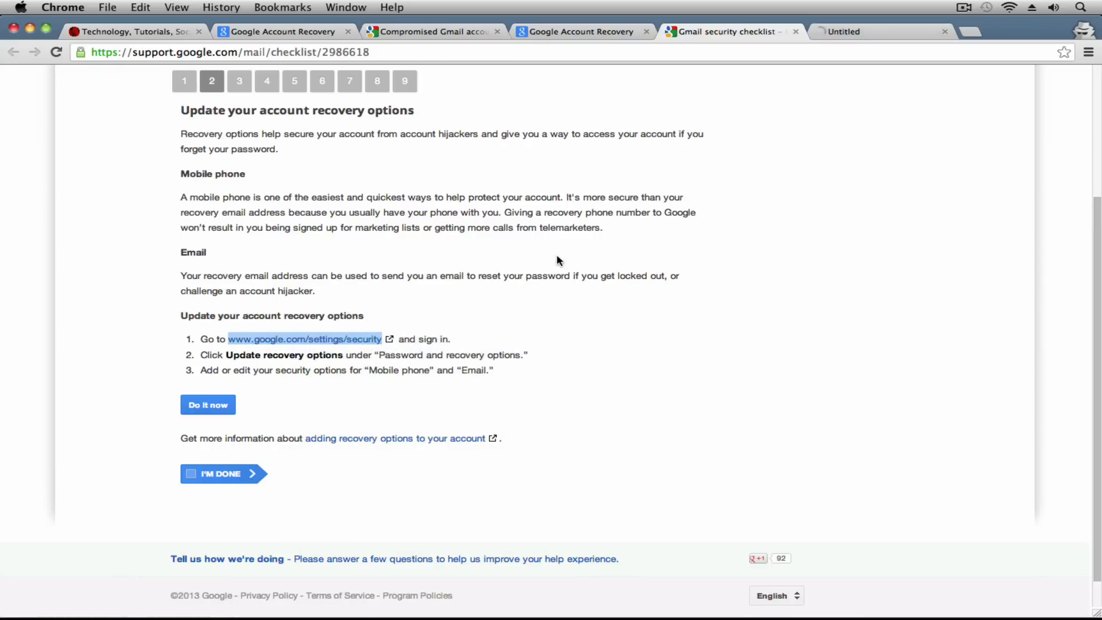
pyautogui.click(853, 33)
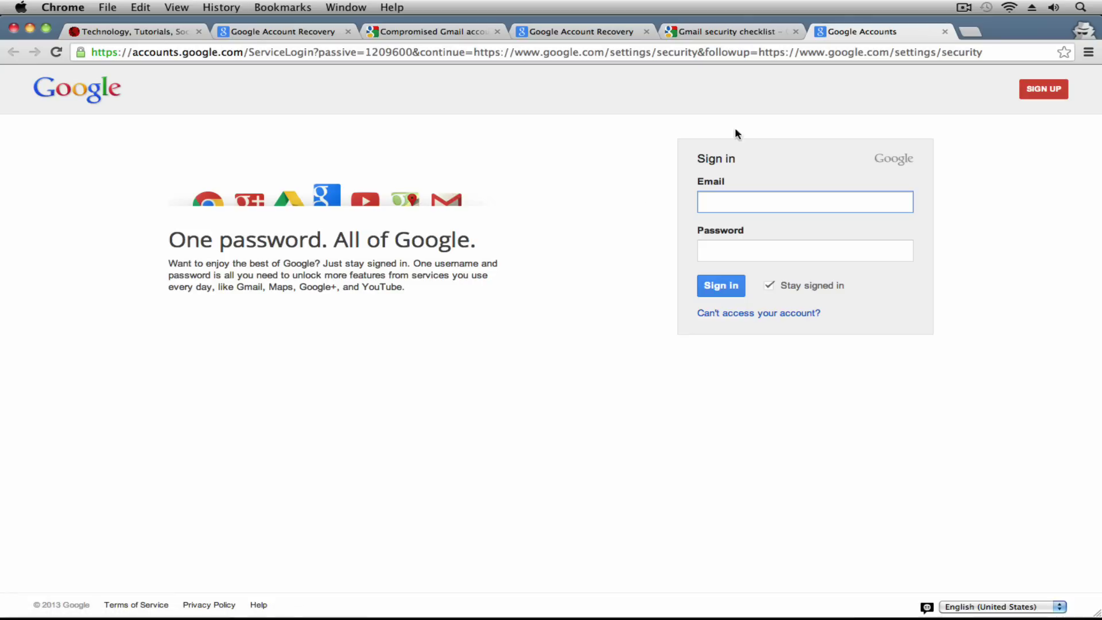
pyautogui.write('anson')
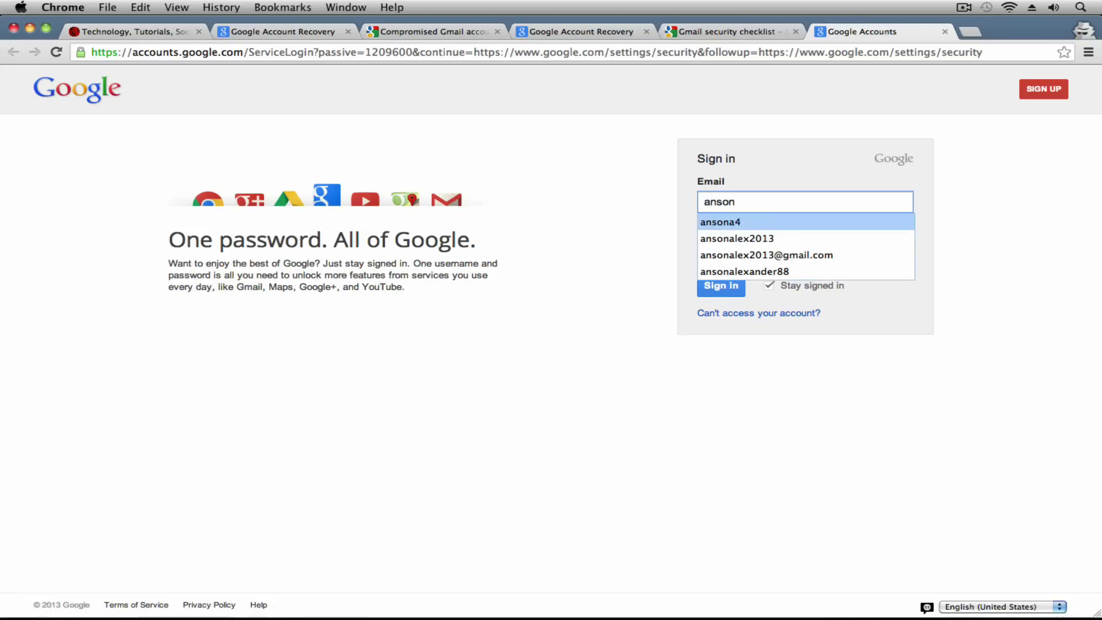
pyautogui.press('Down')
pyautogui.press('Return')
pyautogui.press('Return')
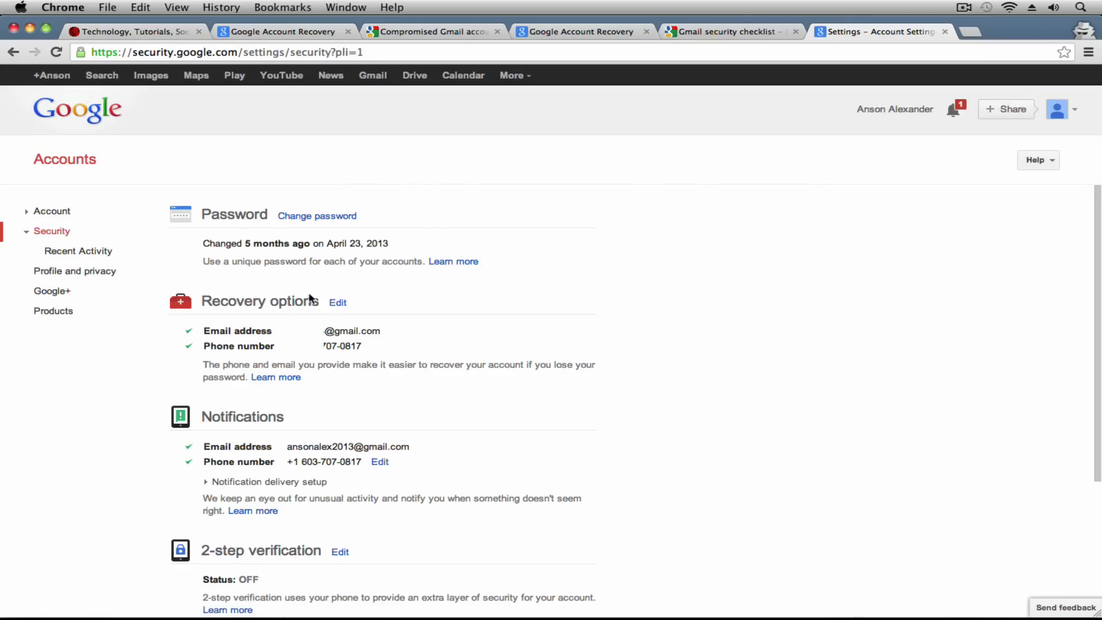
# - Review the recovery email and recovery phone number listed in Security settings
pyautogui.moveTo(288, 331); pyautogui.dragTo(393, 333)
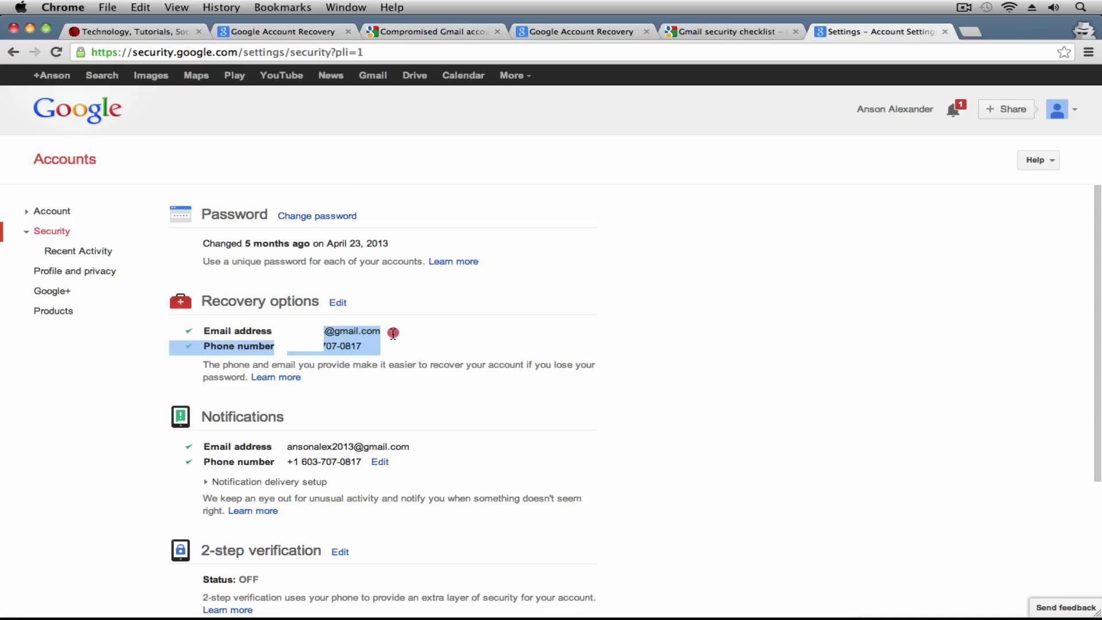
pyautogui.click(392, 334)
pyautogui.moveTo(323, 346); pyautogui.dragTo(368, 348)
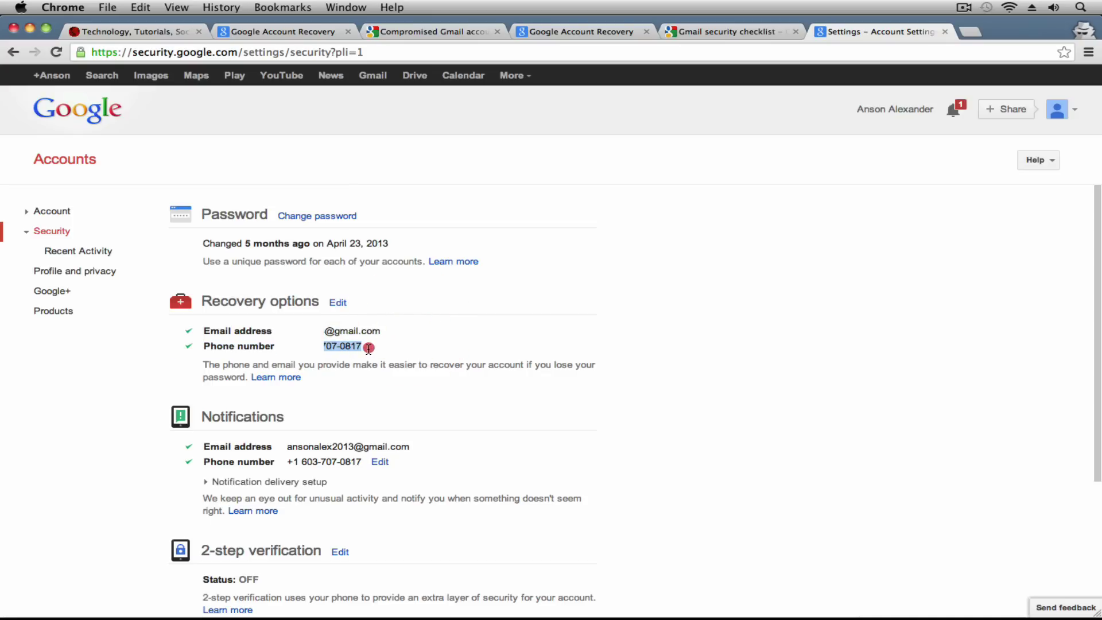
pyautogui.click(411, 327)
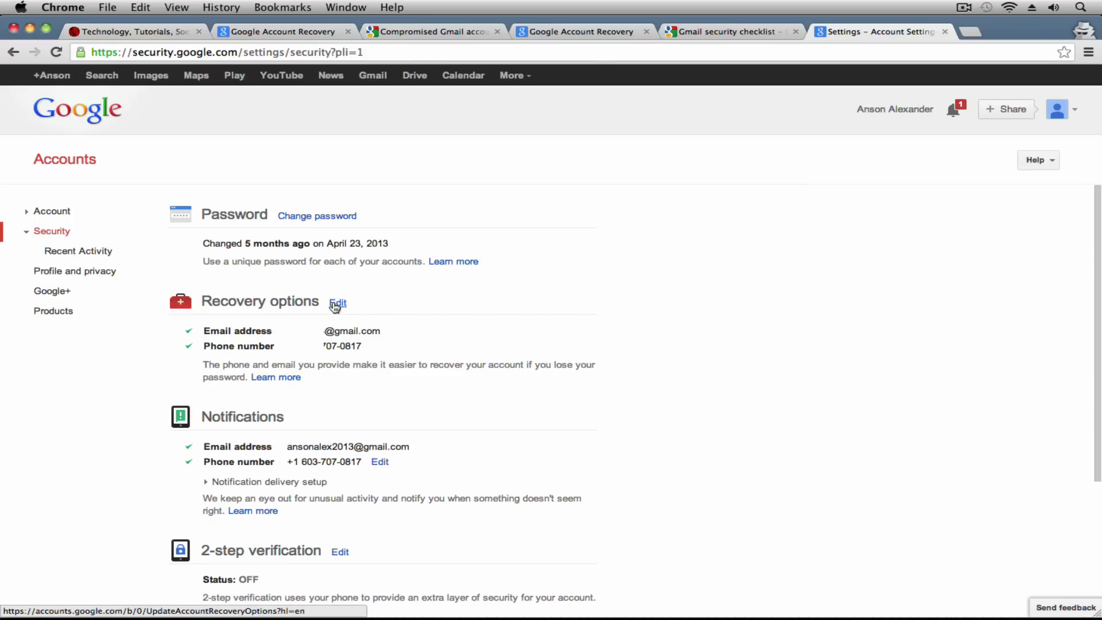
# - Move the checklist to step 3 and open the Recent activity page in a new tab
pyautogui.click(690, 32)
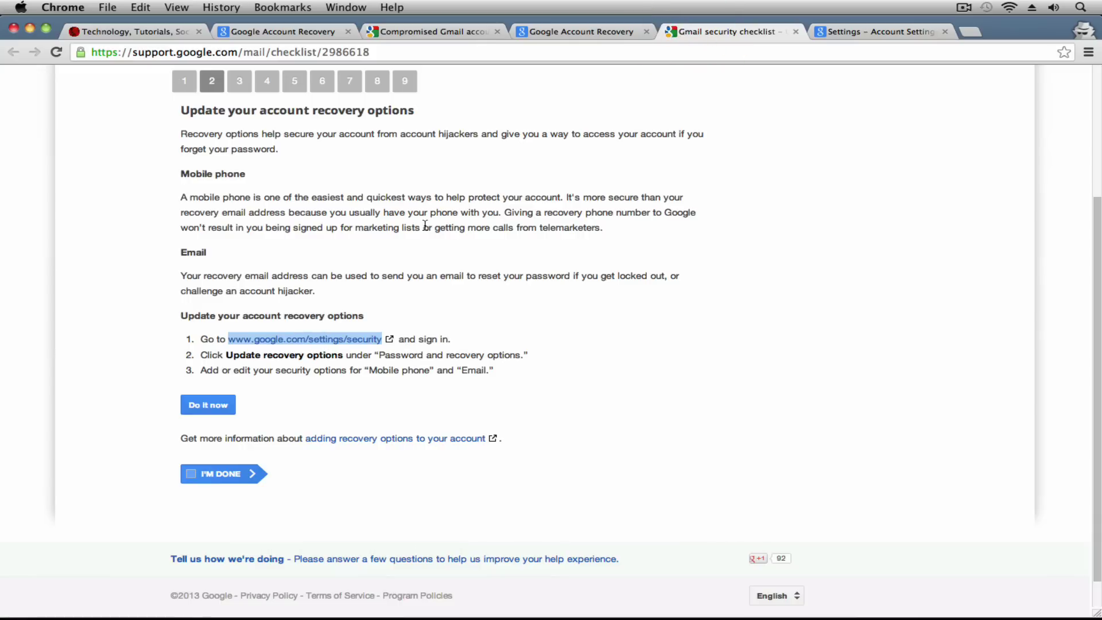
pyautogui.click(241, 83)
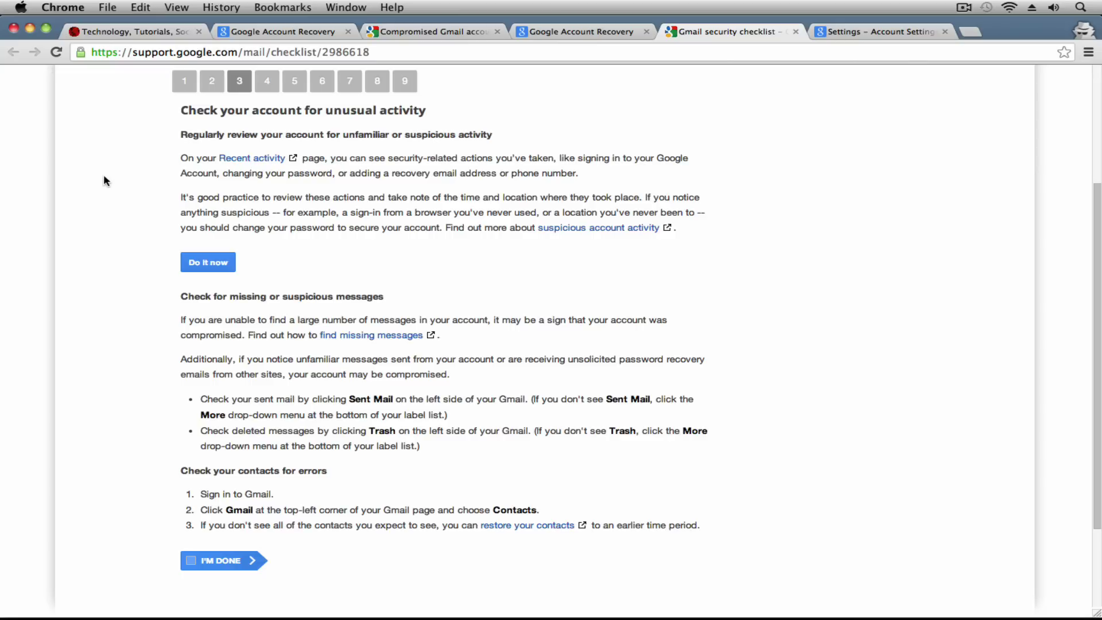
pyautogui.click(242, 161)
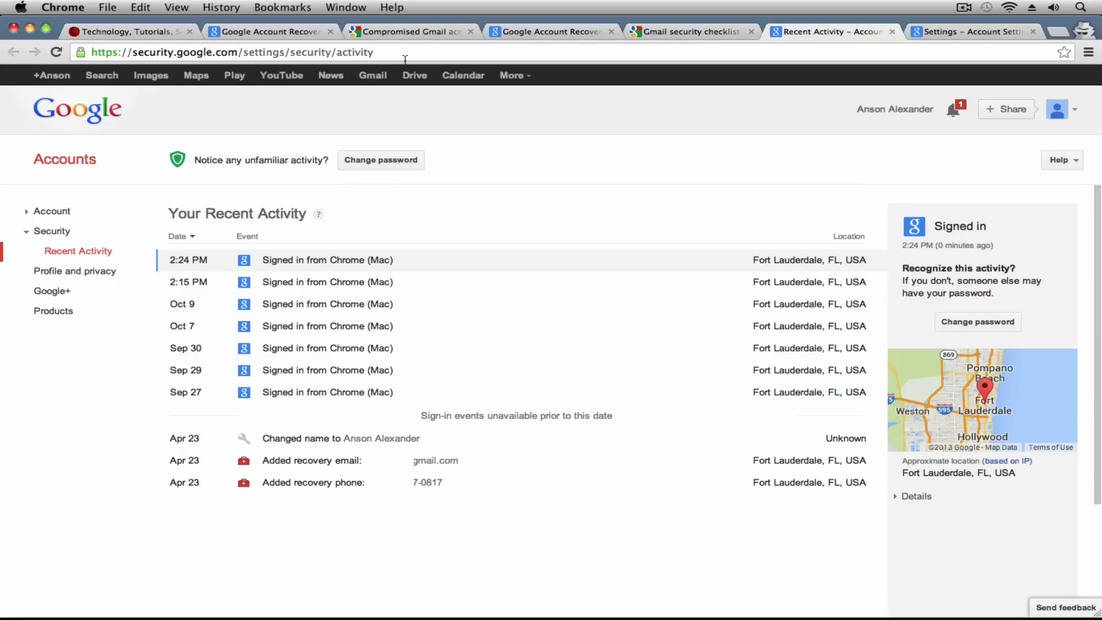
# - Load gmail.com in a new browser tab
pyautogui.press('super+t')
pyautogui.write('gmail.com')
pyautogui.press('Return')
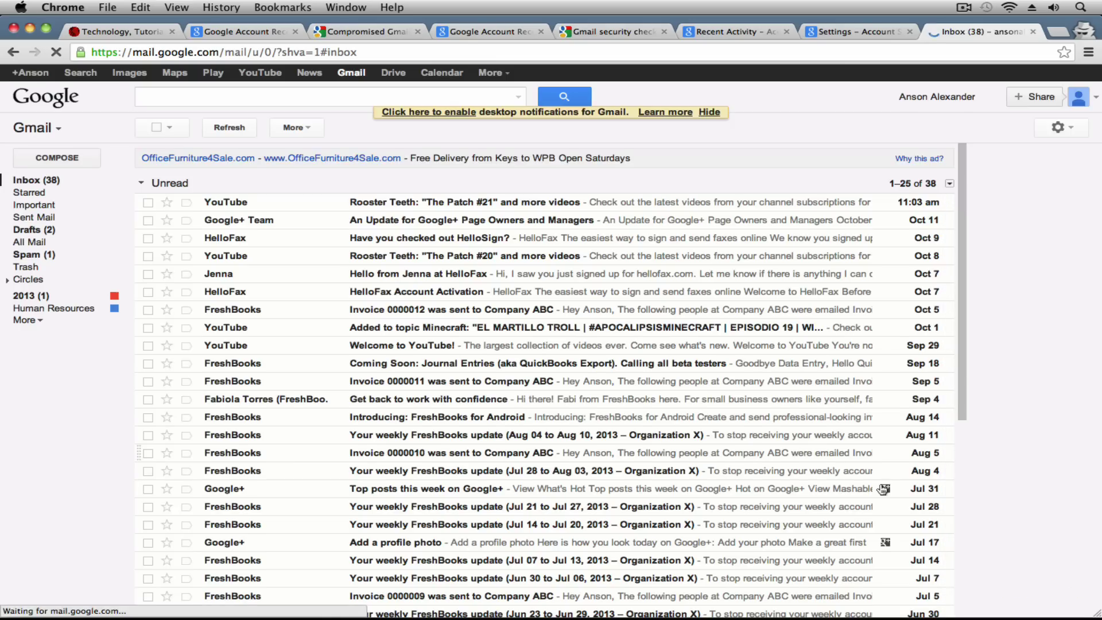
# - Open the Last account activity Details window, check the session IP addresses, and close it
pyautogui.scroll(-6, 870, 484)
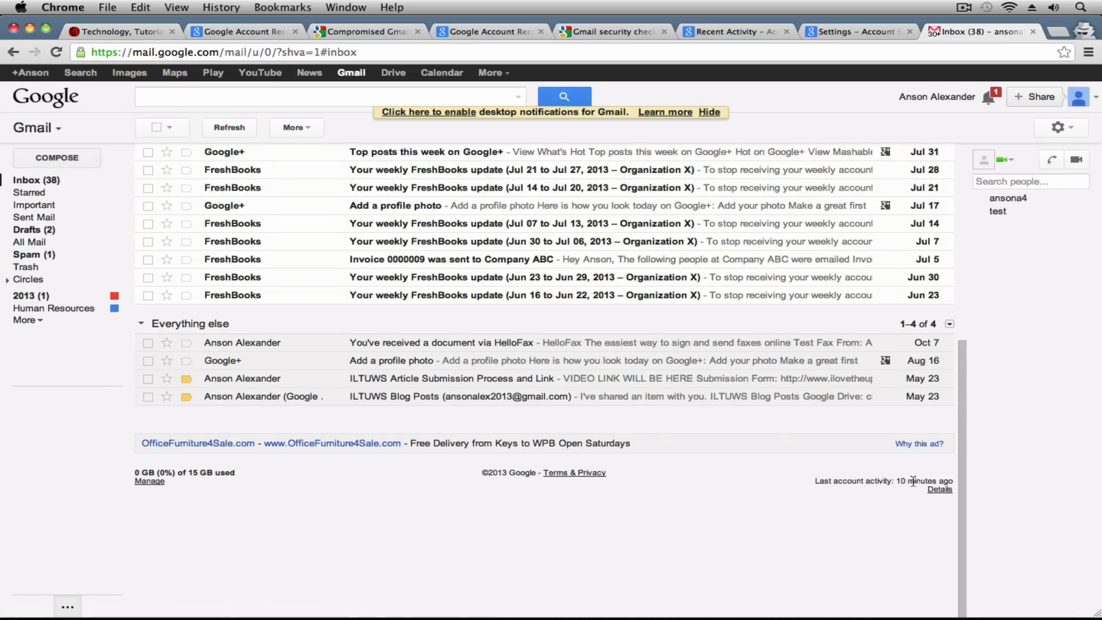
pyautogui.click(939, 490)
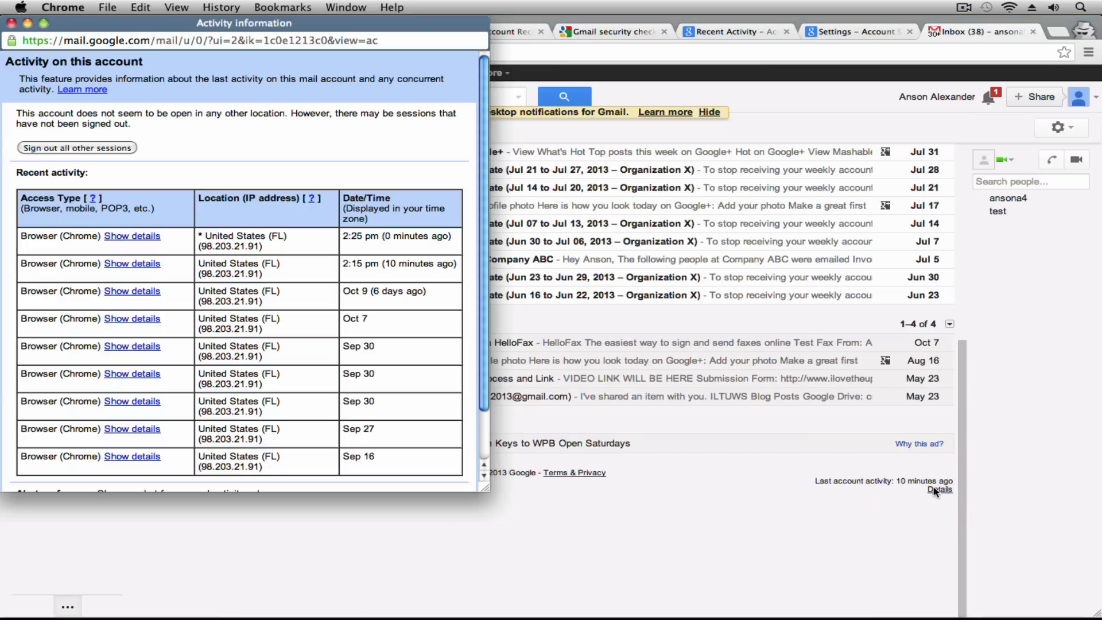
pyautogui.scroll(-3, 336, 290)
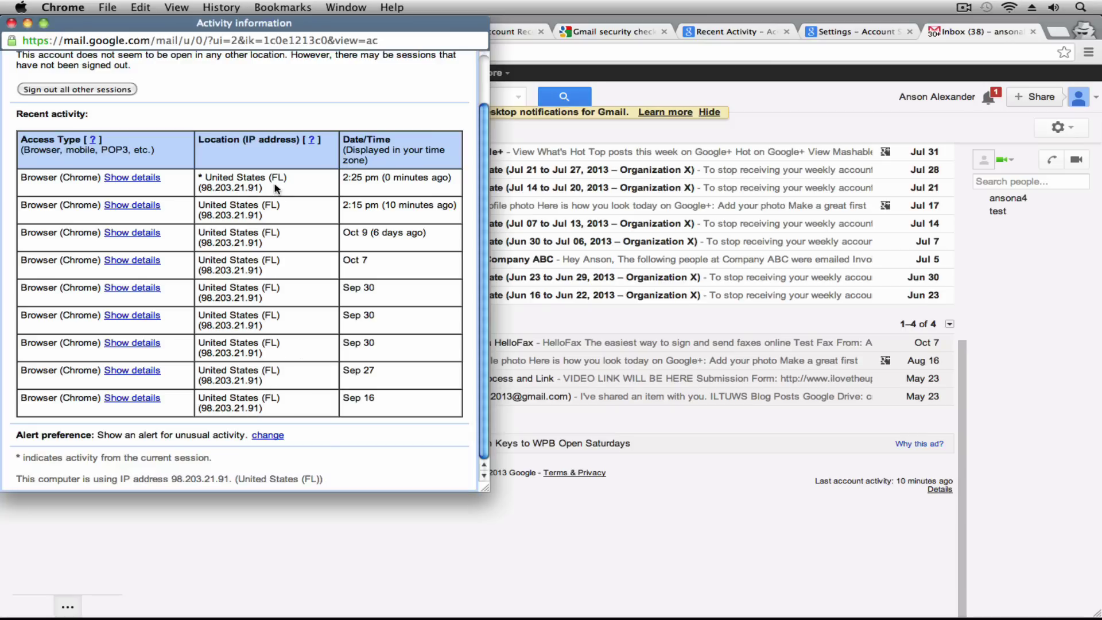
pyautogui.moveTo(200, 188); pyautogui.dragTo(255, 189)
pyautogui.click(295, 189)
pyautogui.scroll(2, 223, 115)
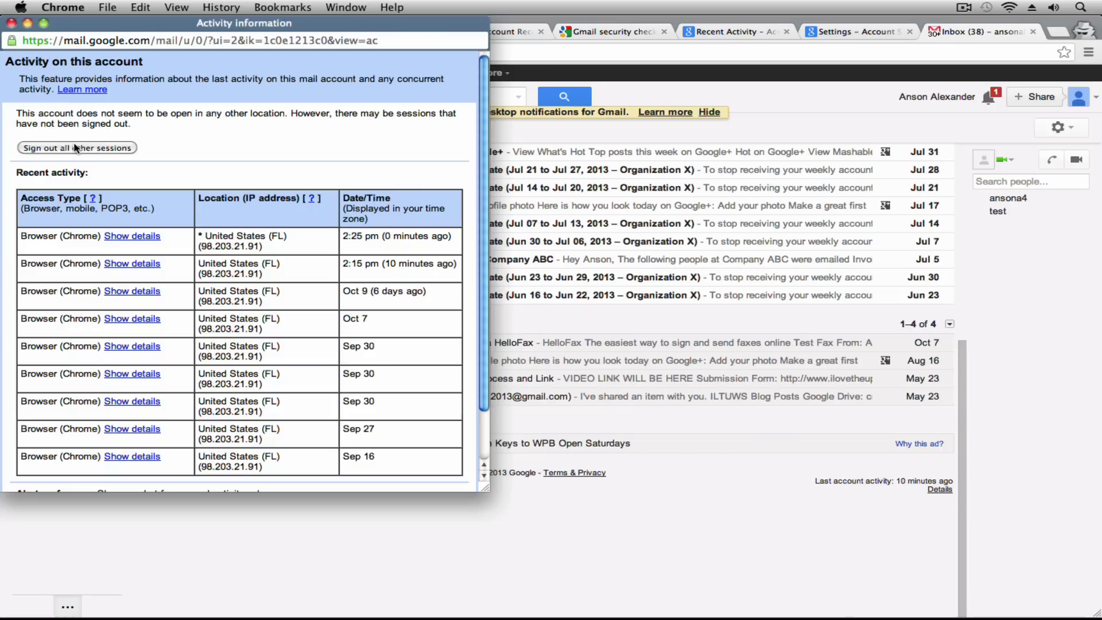
pyautogui.click(12, 24)
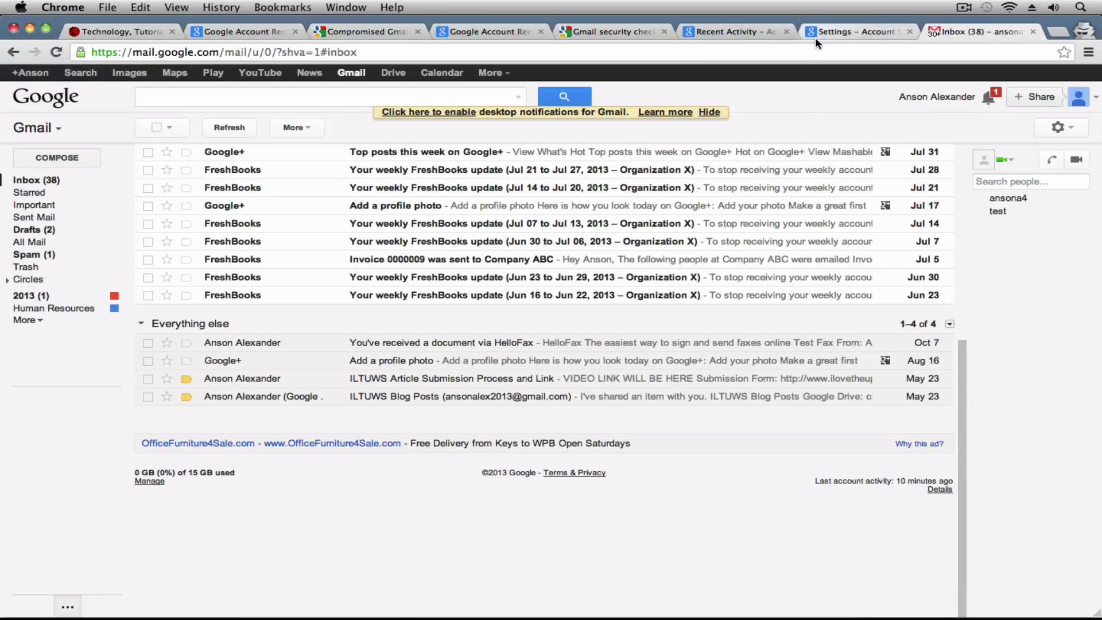
# - Return to the checklist and open step 4, Check your Gmail settings
pyautogui.click(614, 32)
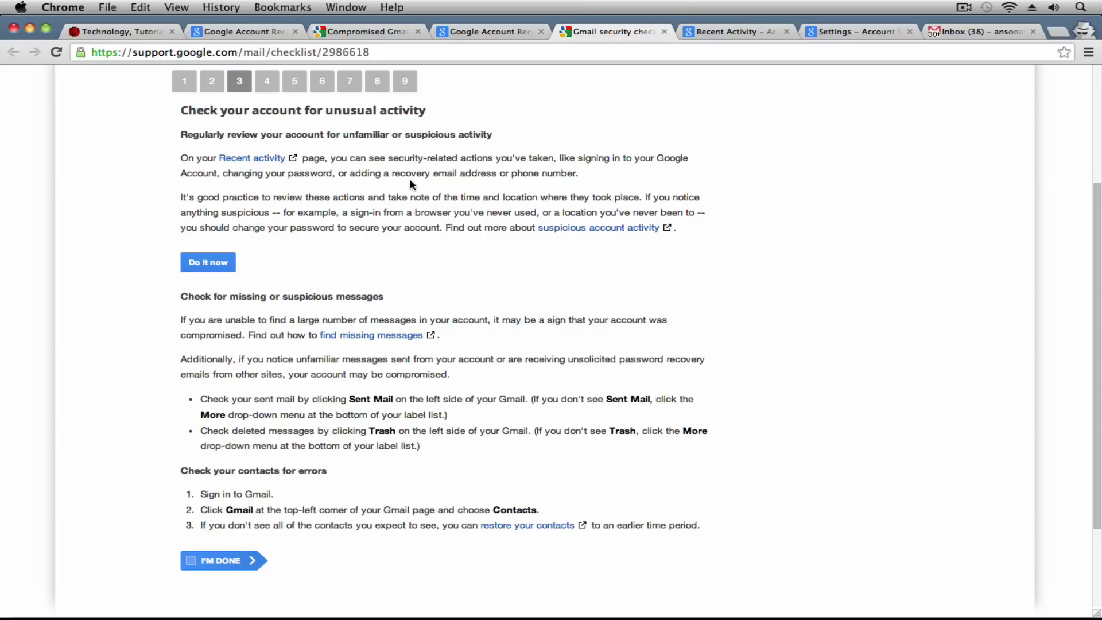
pyautogui.click(354, 264)
pyautogui.scroll(1, 277, 267)
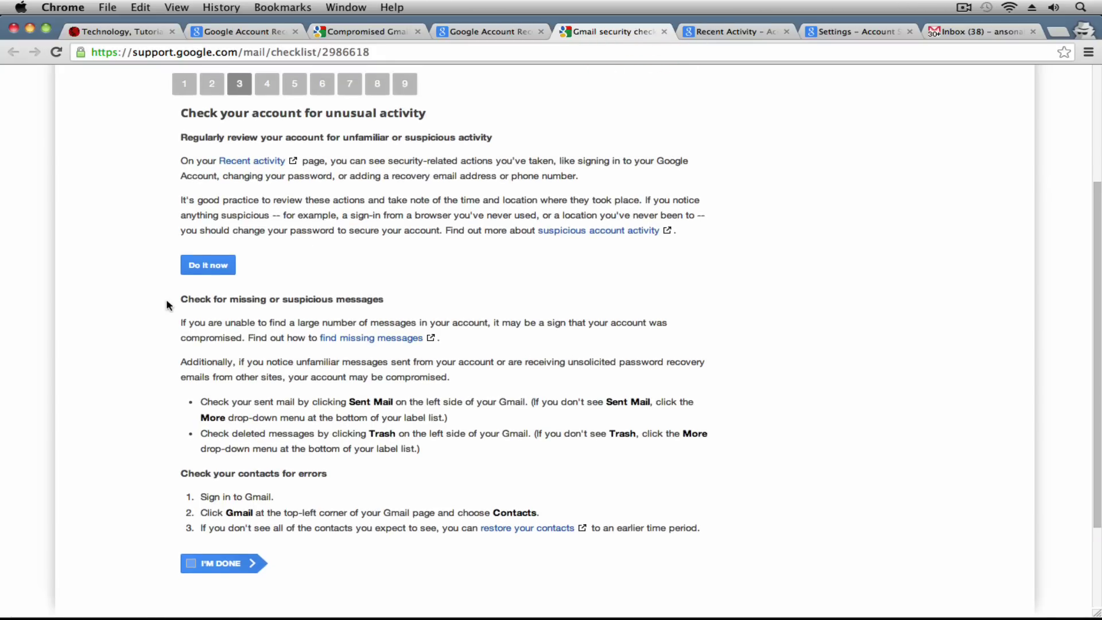
pyautogui.scroll(-1, 167, 305)
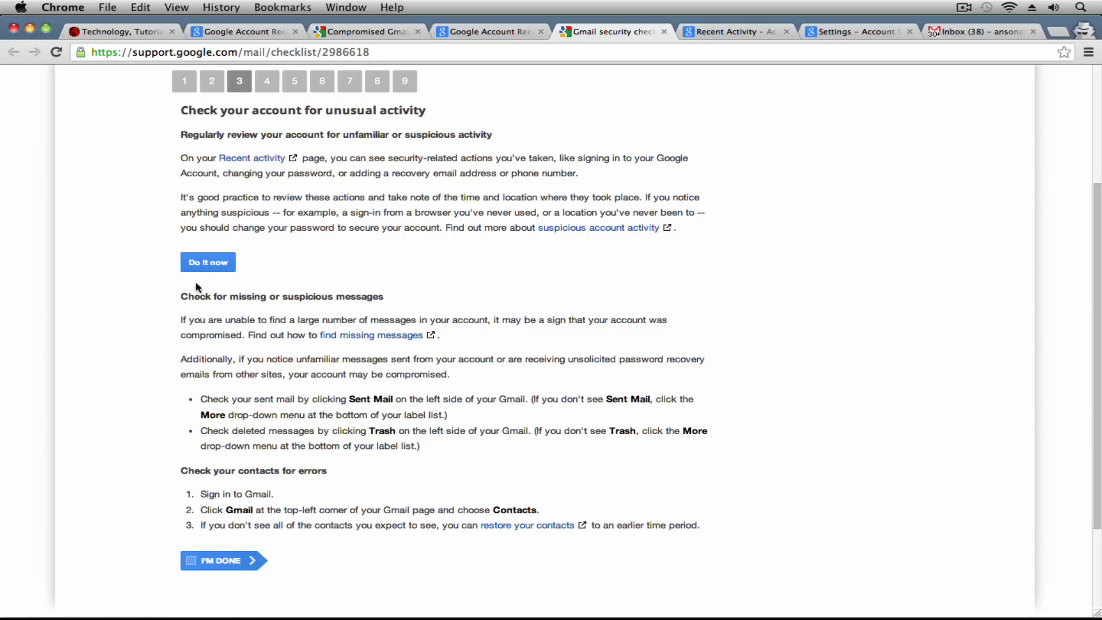
pyautogui.click(976, 31)
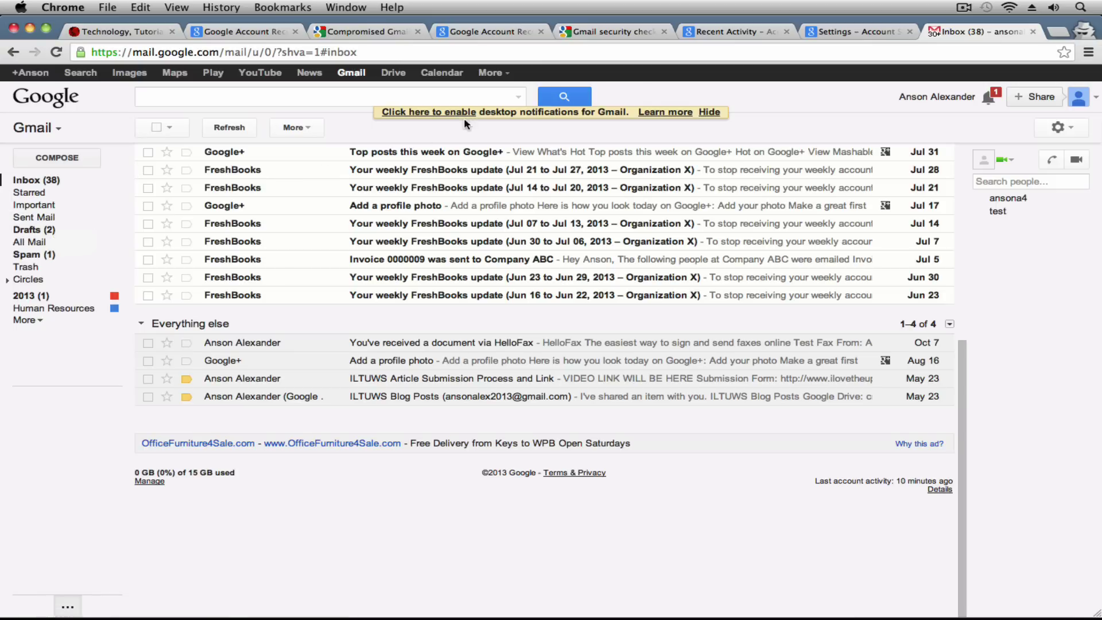
pyautogui.click(588, 34)
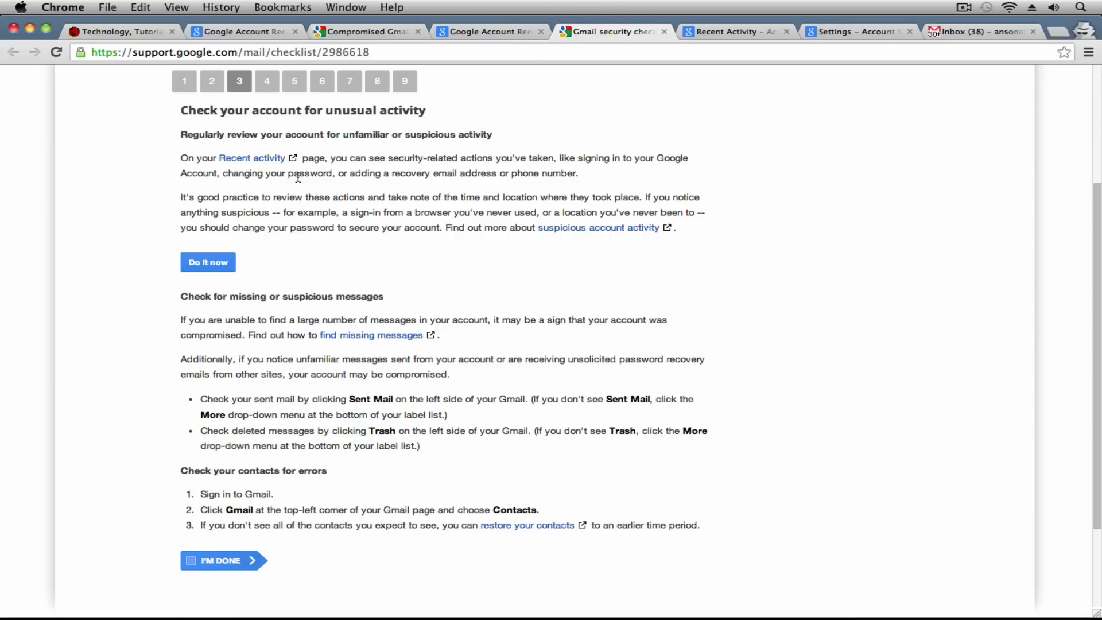
pyautogui.click(271, 90)
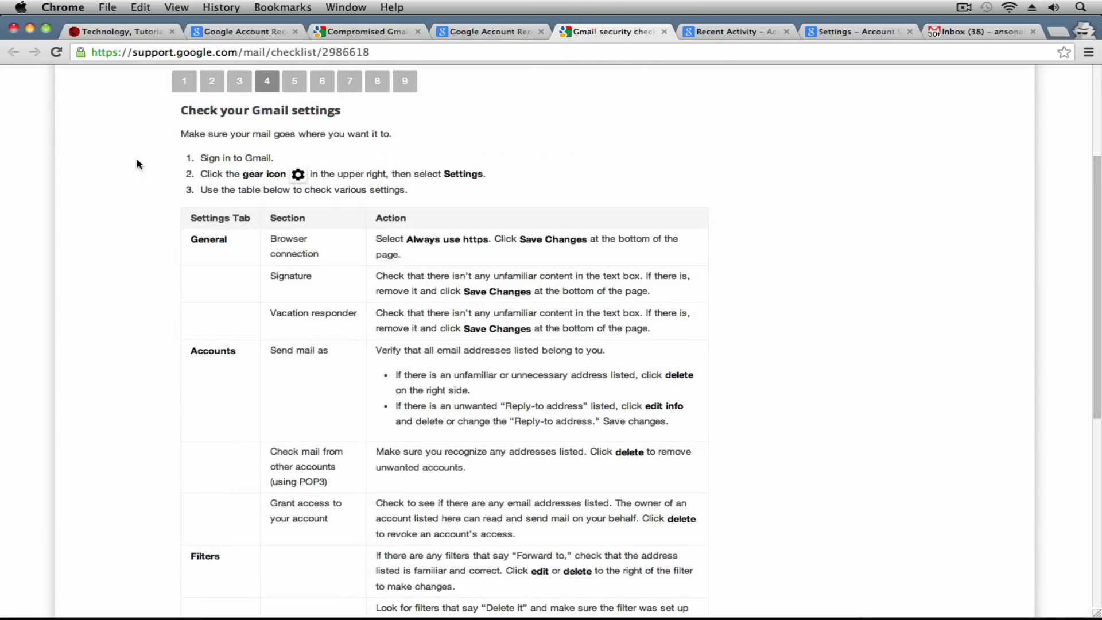
# - Switch from checklist step 4 to the Inbox (38) Gmail tab
pyautogui.click(98, 168)
pyautogui.click(950, 36)
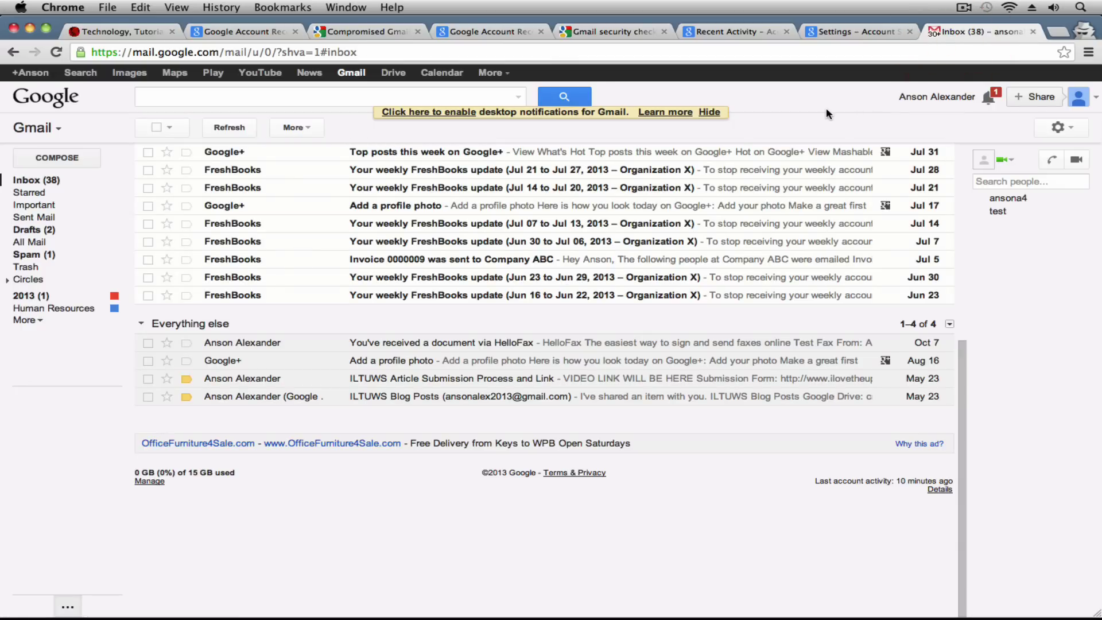
# - Open Gmail Settings from the gear menu and show the Accounts section
pyautogui.click(1065, 128)
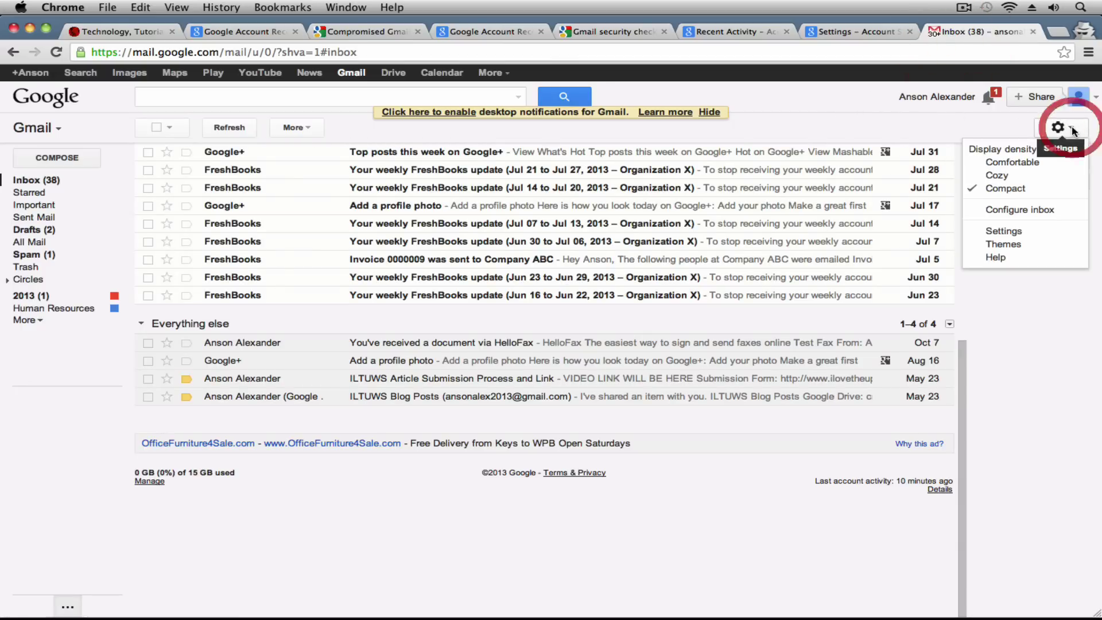
pyautogui.click(1006, 231)
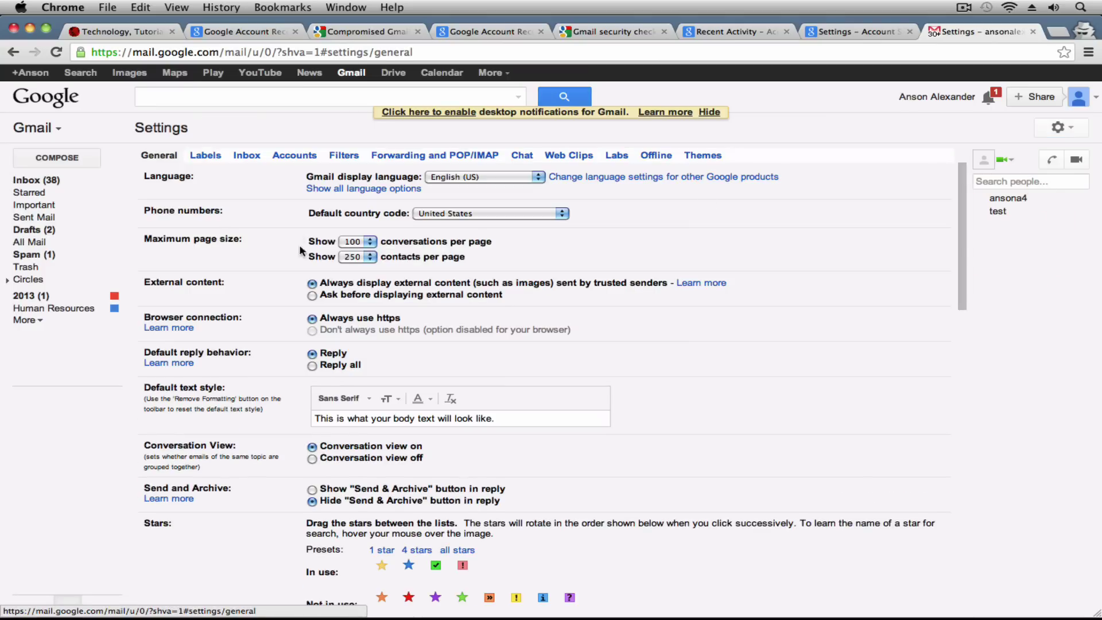
pyautogui.click(294, 155)
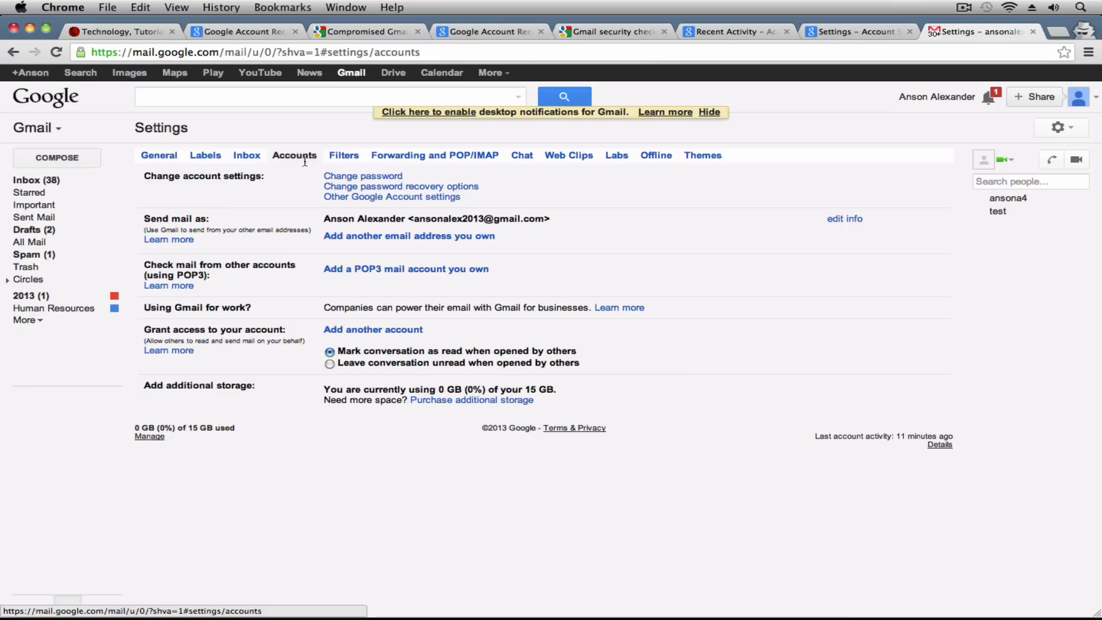
# - Open Gmail's Filters settings to see the single filter applying the label 2013
pyautogui.click(356, 158)
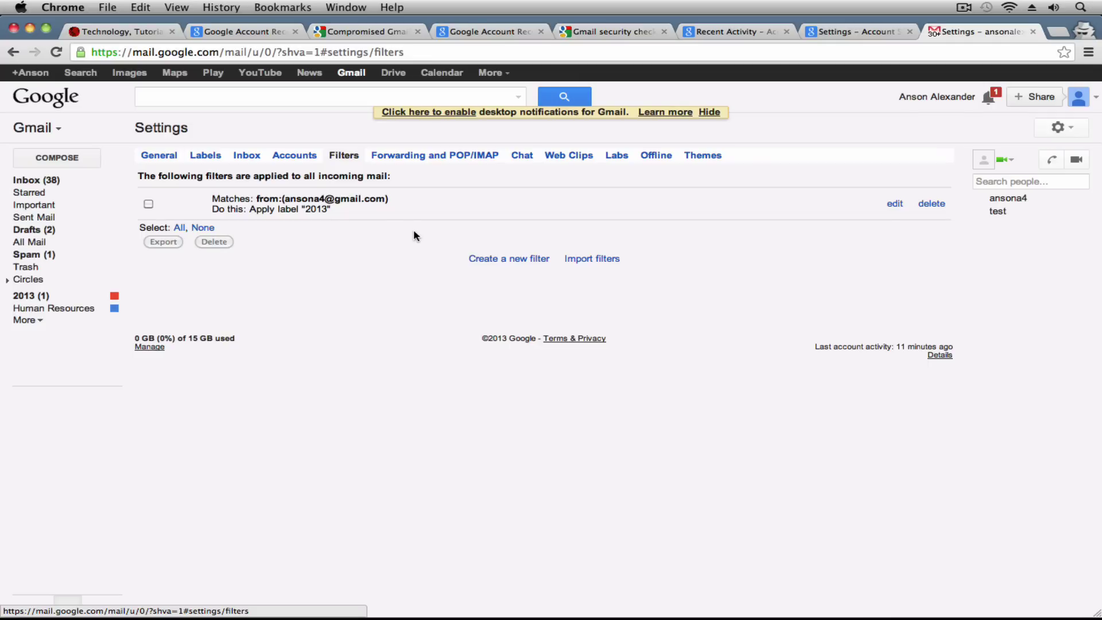
# - Check the Forwarding and POP/IMAP settings: no forwarding, POP enabled, IMAP disabled
pyautogui.click(428, 157)
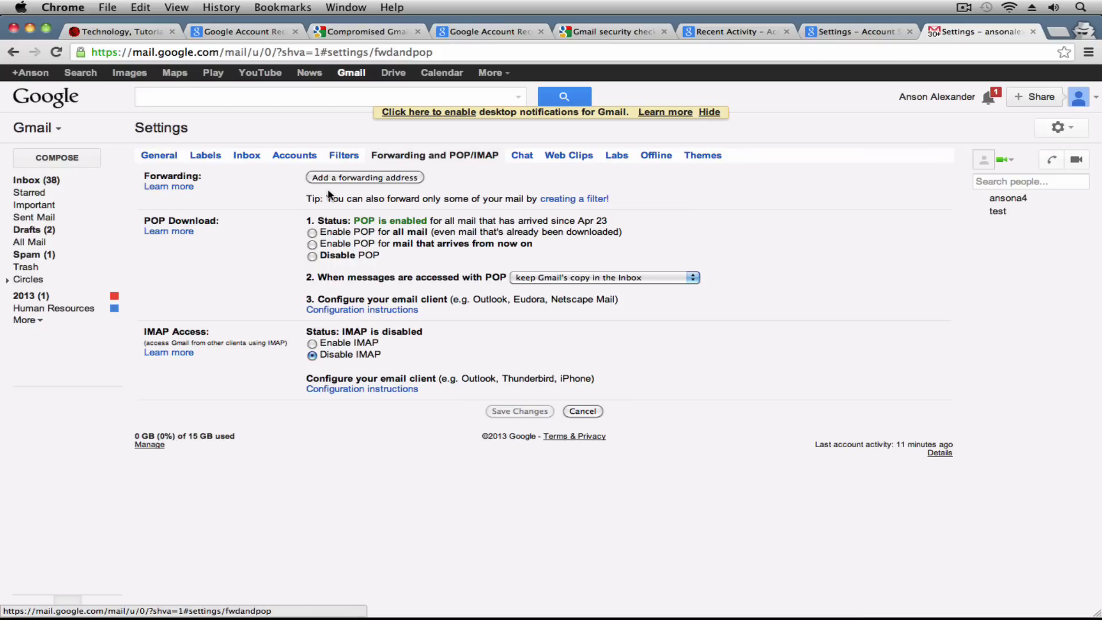
pyautogui.click(294, 156)
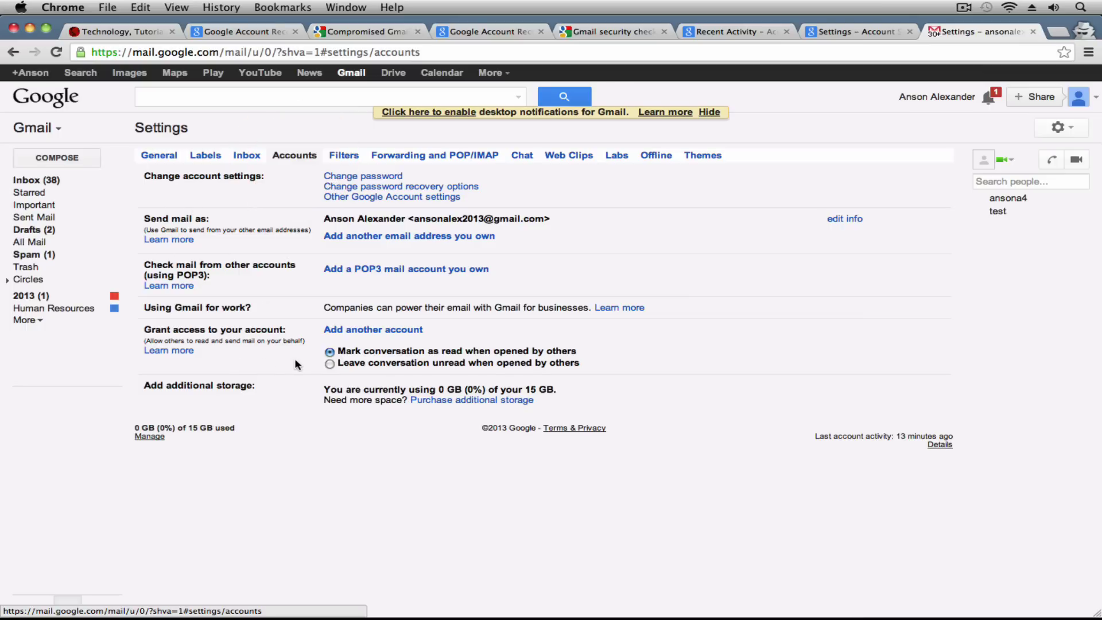
pyautogui.click(472, 158)
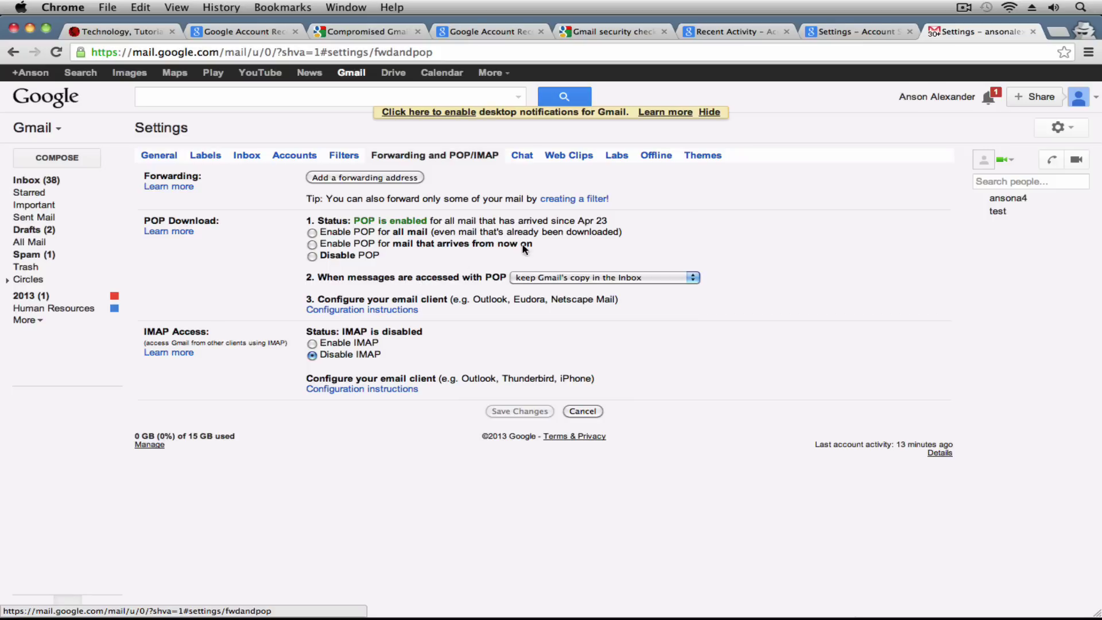
# - Return to the security checklist and advance to step 5, Keep your device clean
pyautogui.click(618, 32)
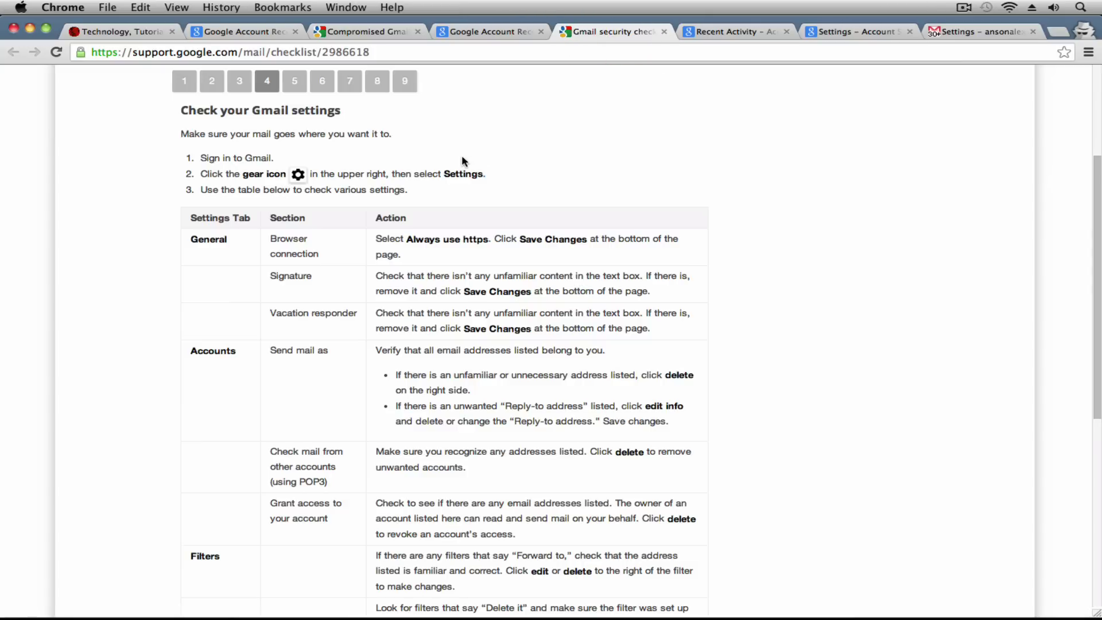
pyautogui.click(294, 85)
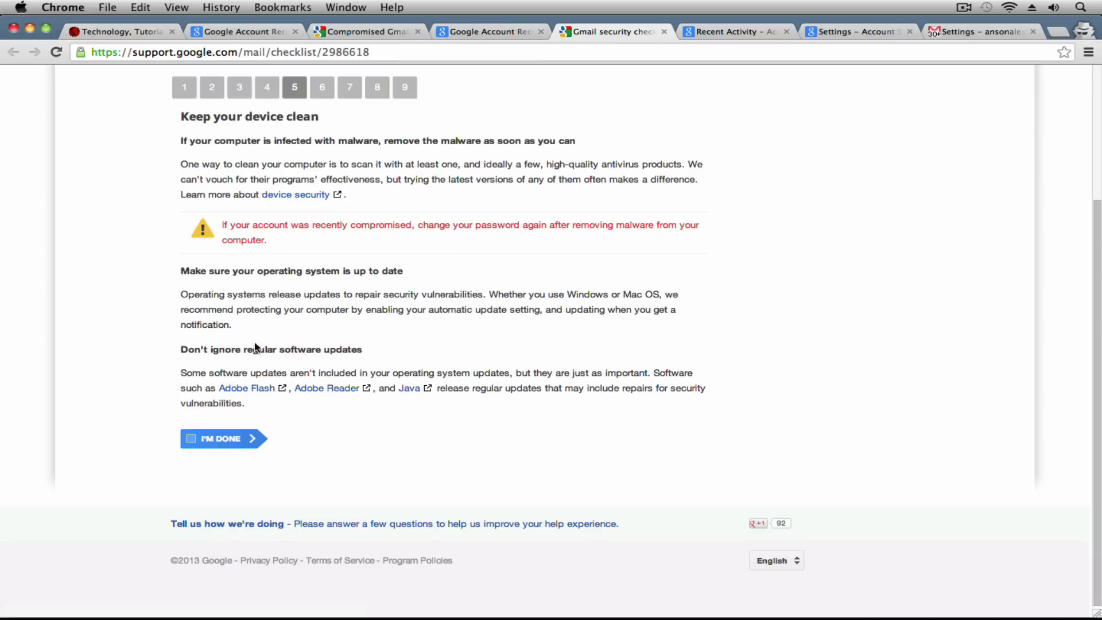
# - Advance through checklist steps 6 and 7 to step 8, Prevent identity theft and avoid scams
pyautogui.click(319, 88)
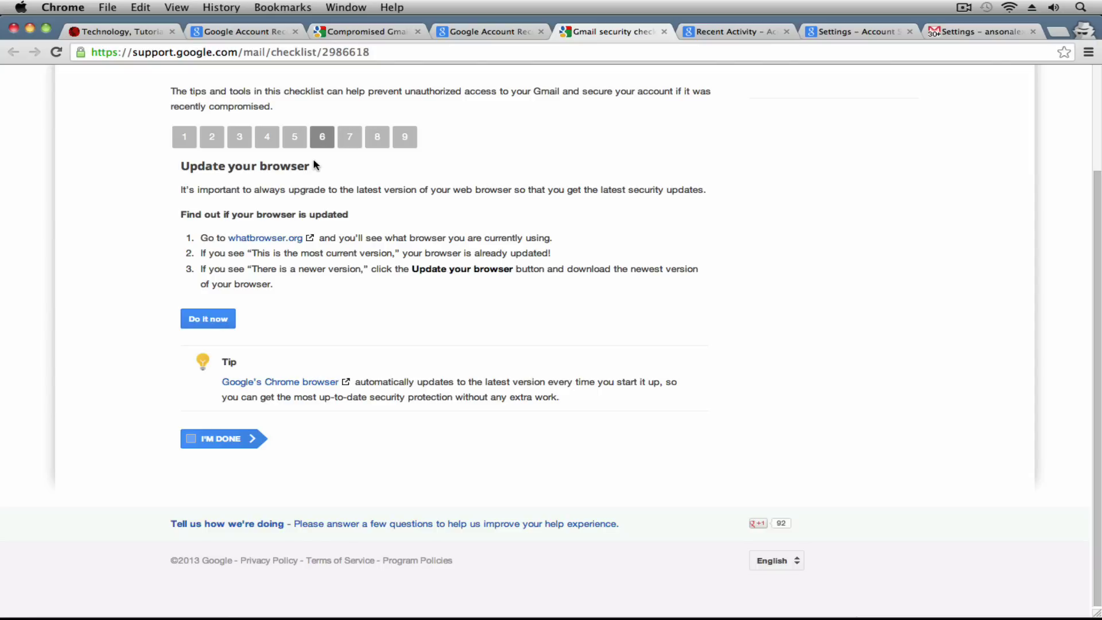
pyautogui.click(349, 140)
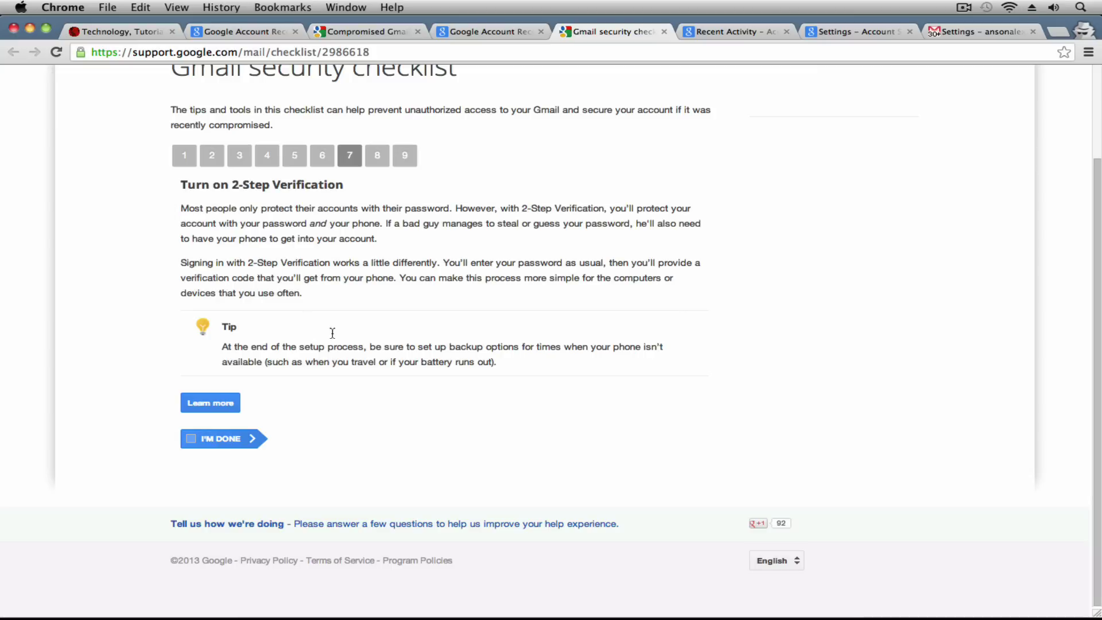
pyautogui.click(377, 164)
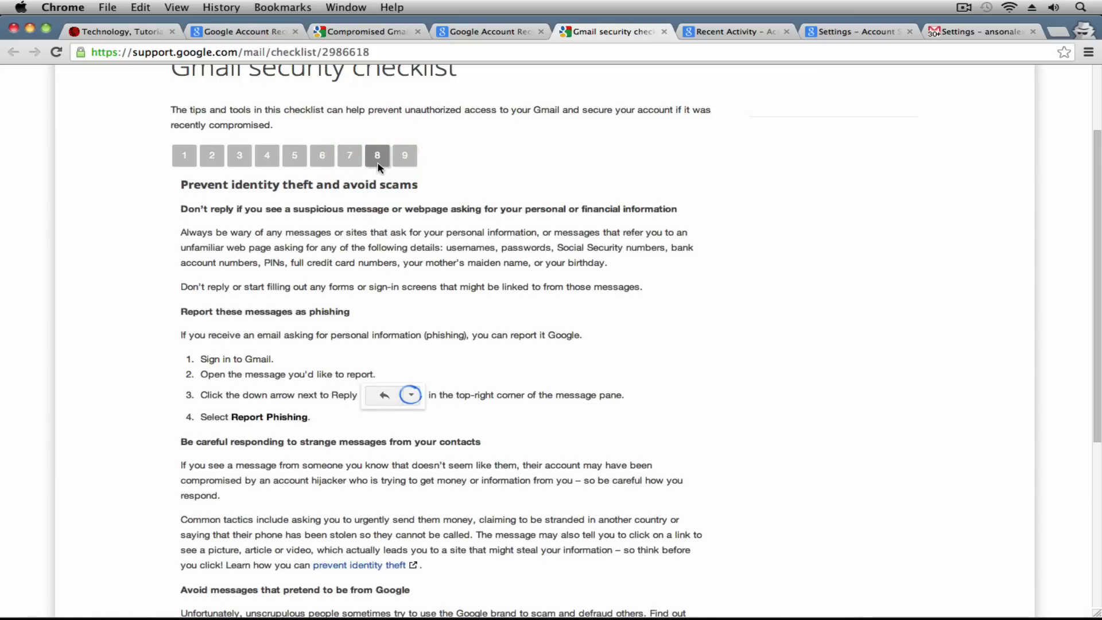